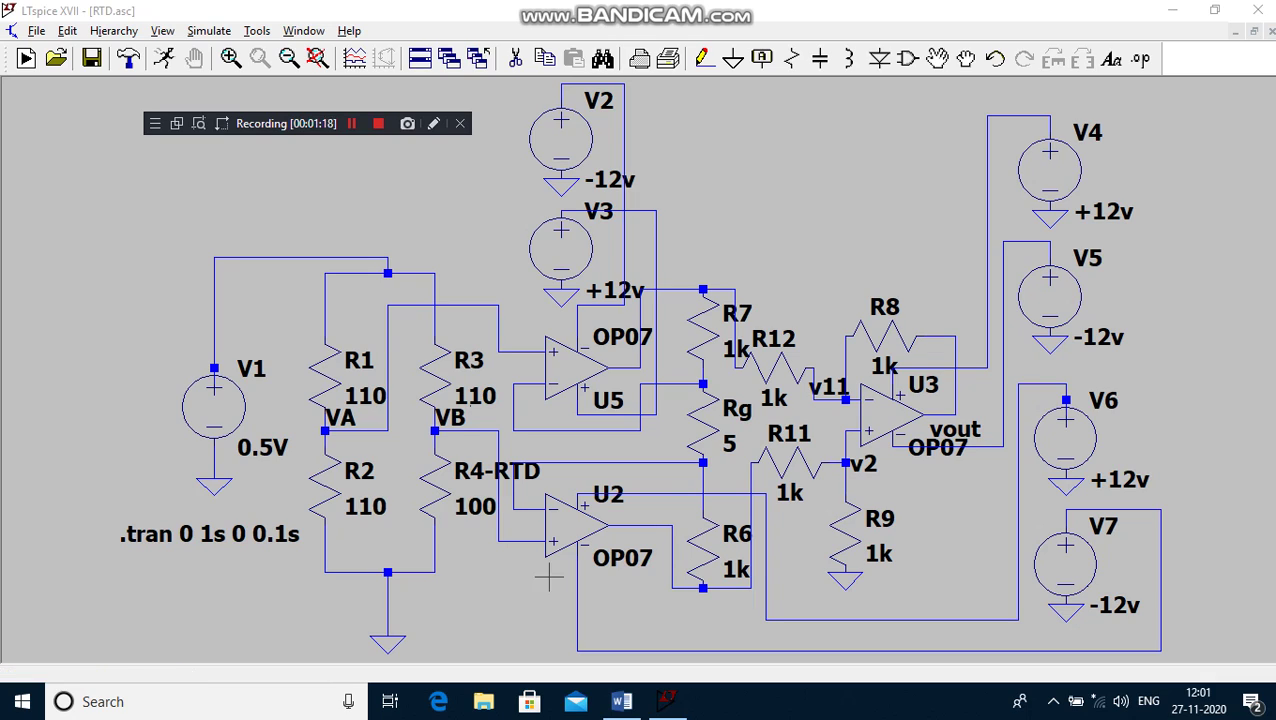
# Switch to the Word notes and review the Pt 100 RTD resistance formula and the Rt calculation for a 100° temperature change
pyautogui.click(621, 701)
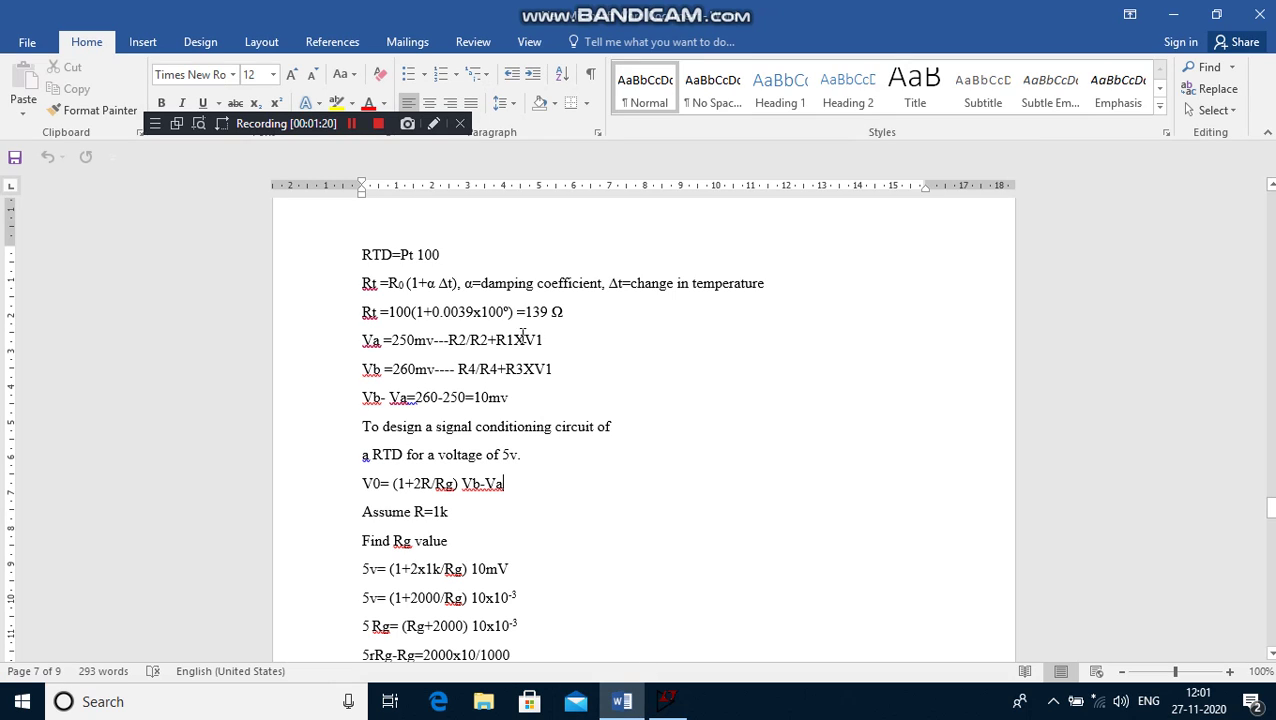
pyautogui.click(447, 253)
pyautogui.moveTo(440, 254); pyautogui.dragTo(363, 255)
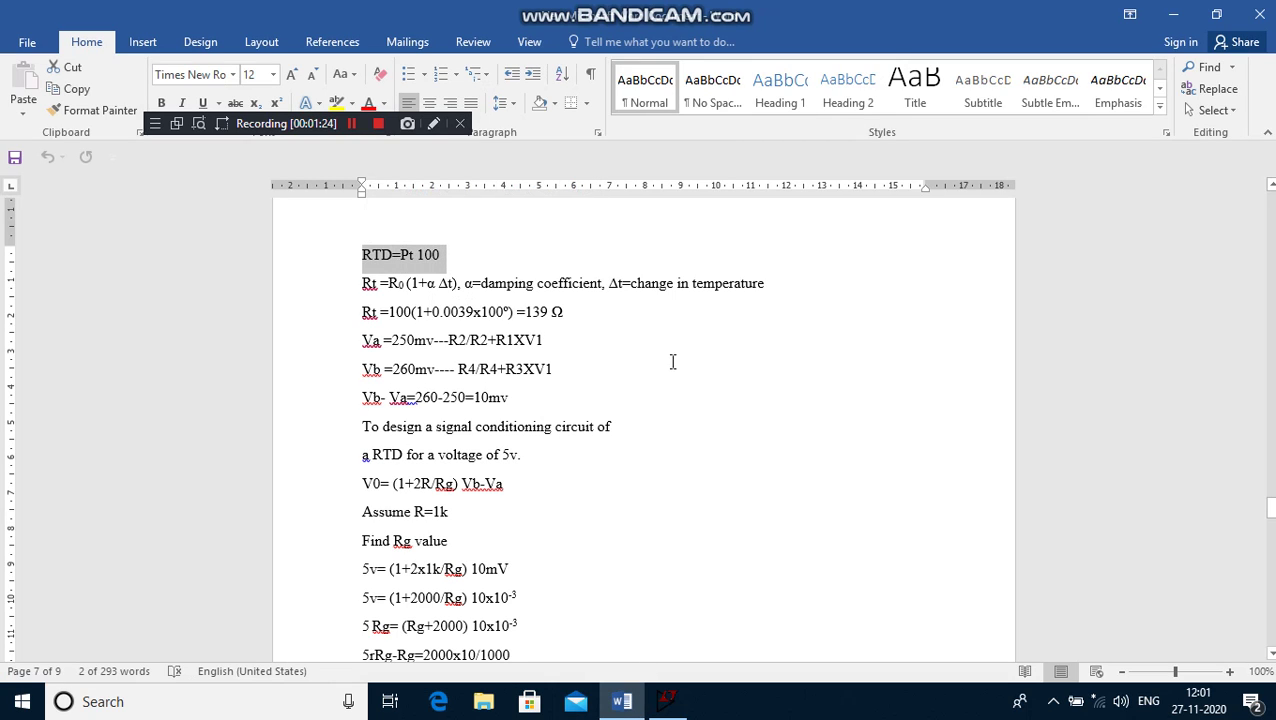
pyautogui.click(380, 283)
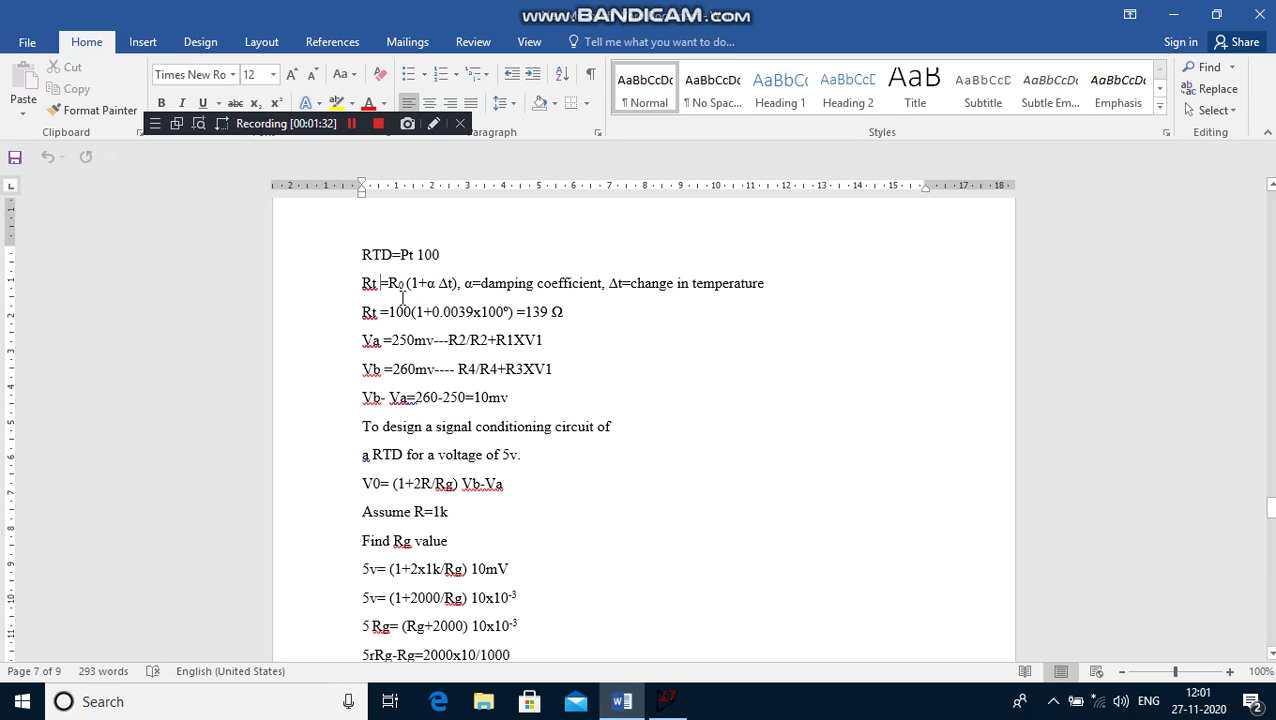
pyautogui.click(436, 283)
pyautogui.click(405, 284)
pyautogui.hotkey('ctrl', '=')
pyautogui.click(507, 311)
# Switch to the LTspice schematic and set the value of resistor R4-RTD to 120
pyautogui.click(666, 701)
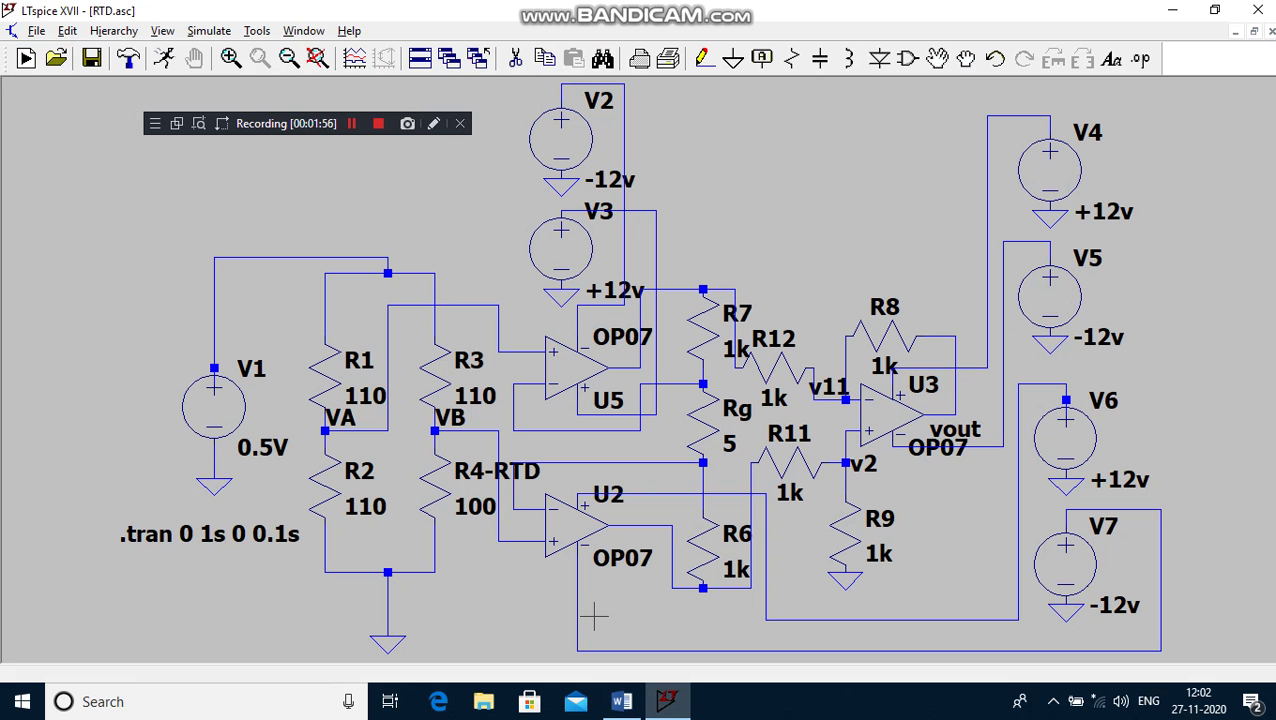
pyautogui.rightClick(462, 508)
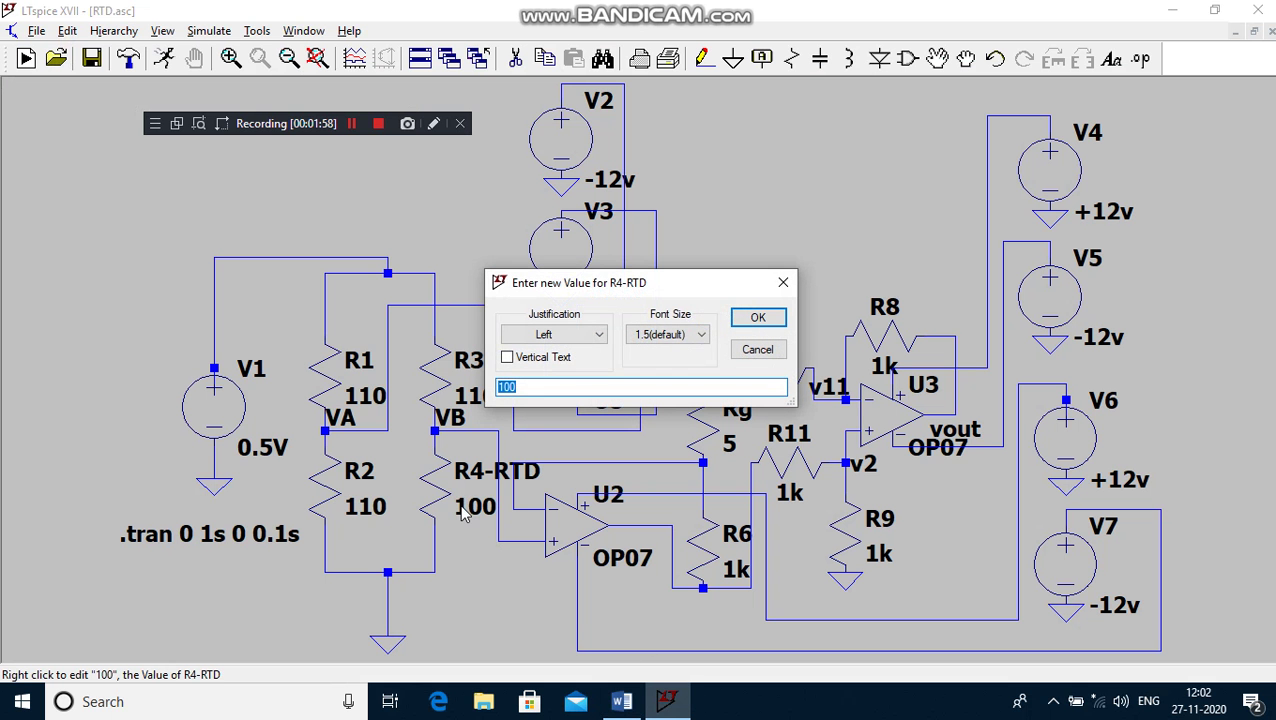
pyautogui.write('120')
pyautogui.press('Return')
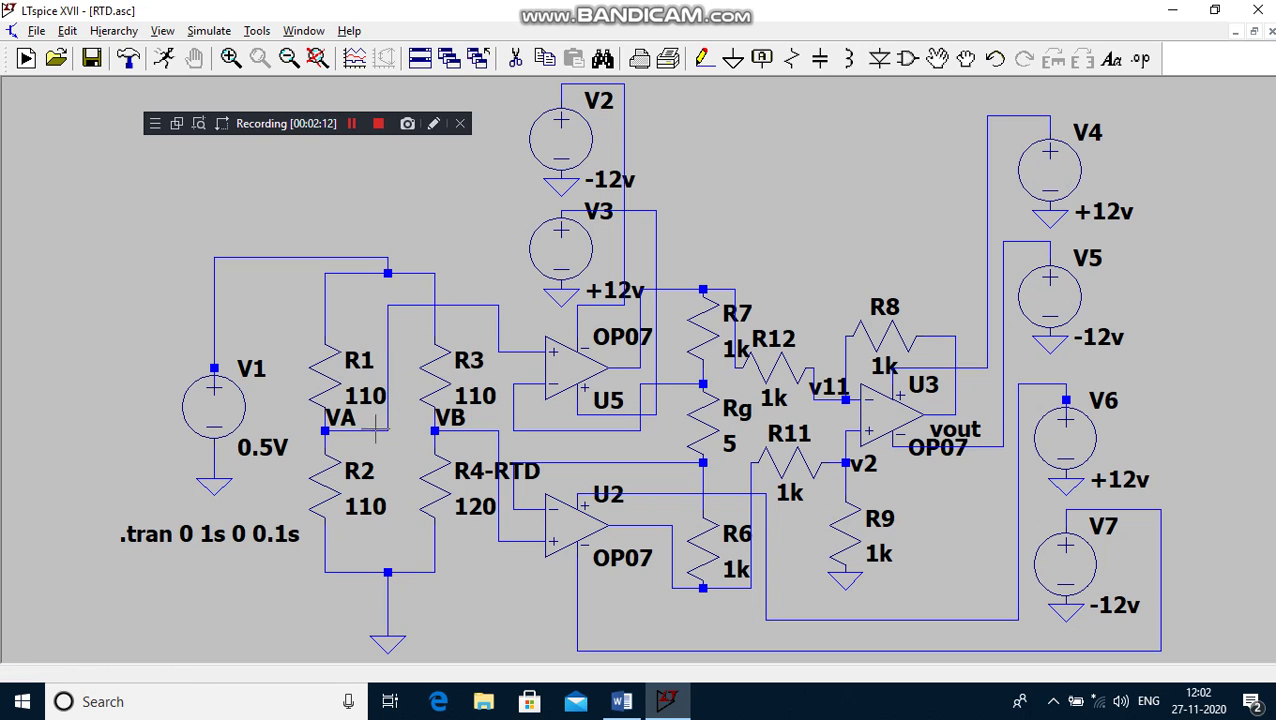
# Review the Word notes on bridge voltages Va and Vb, the gain formula and the Rg derivation, comparing them with the LTspice schematic
pyautogui.click(621, 701)
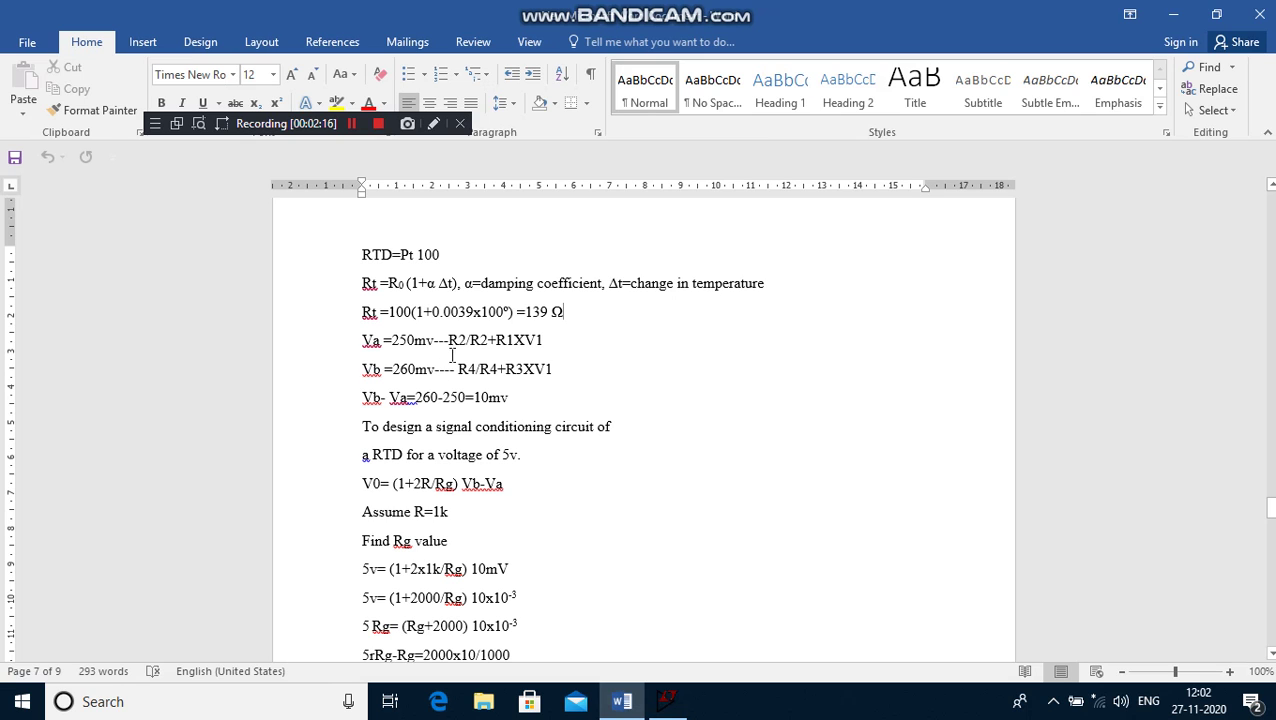
pyautogui.click(667, 701)
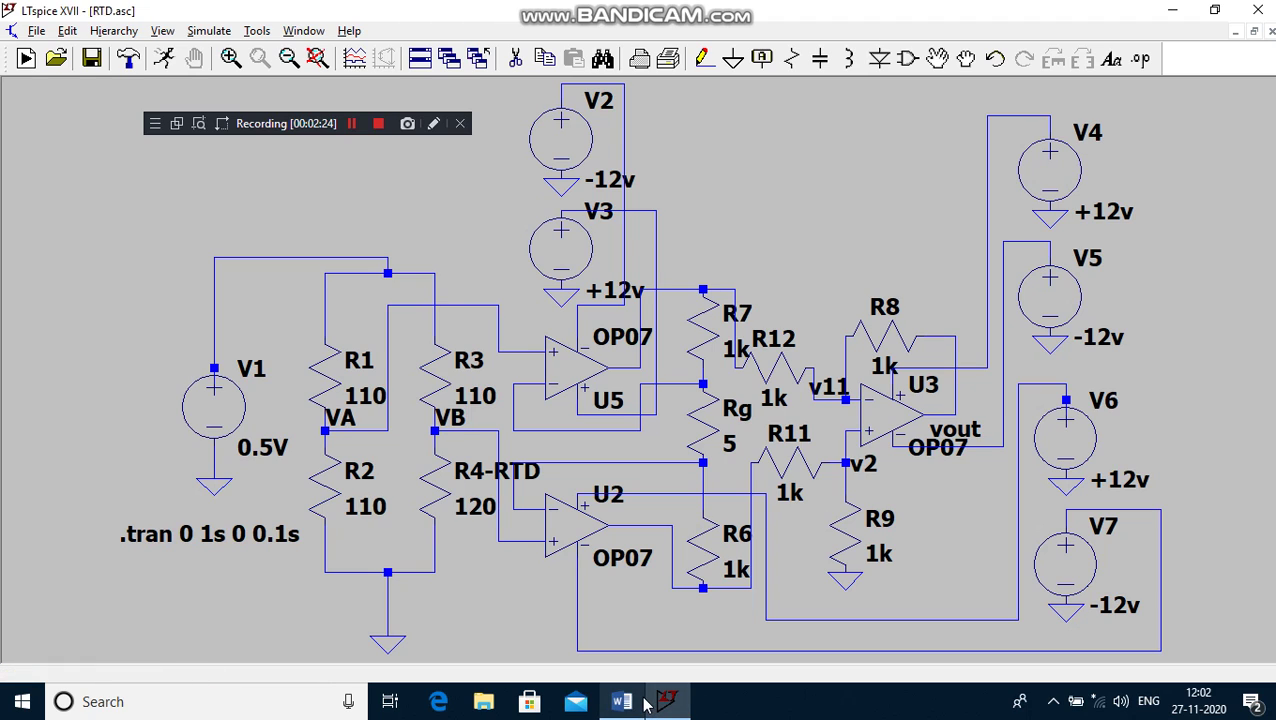
pyautogui.moveTo(621, 701)
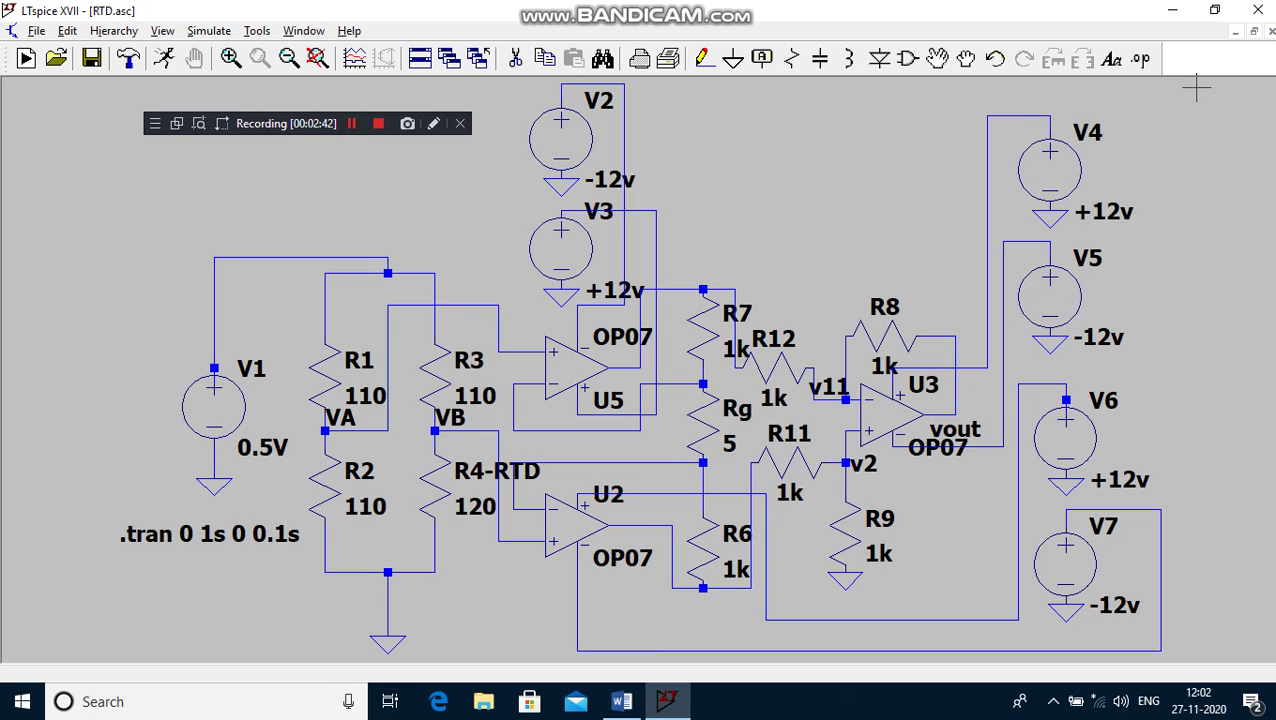
pyautogui.click(621, 701)
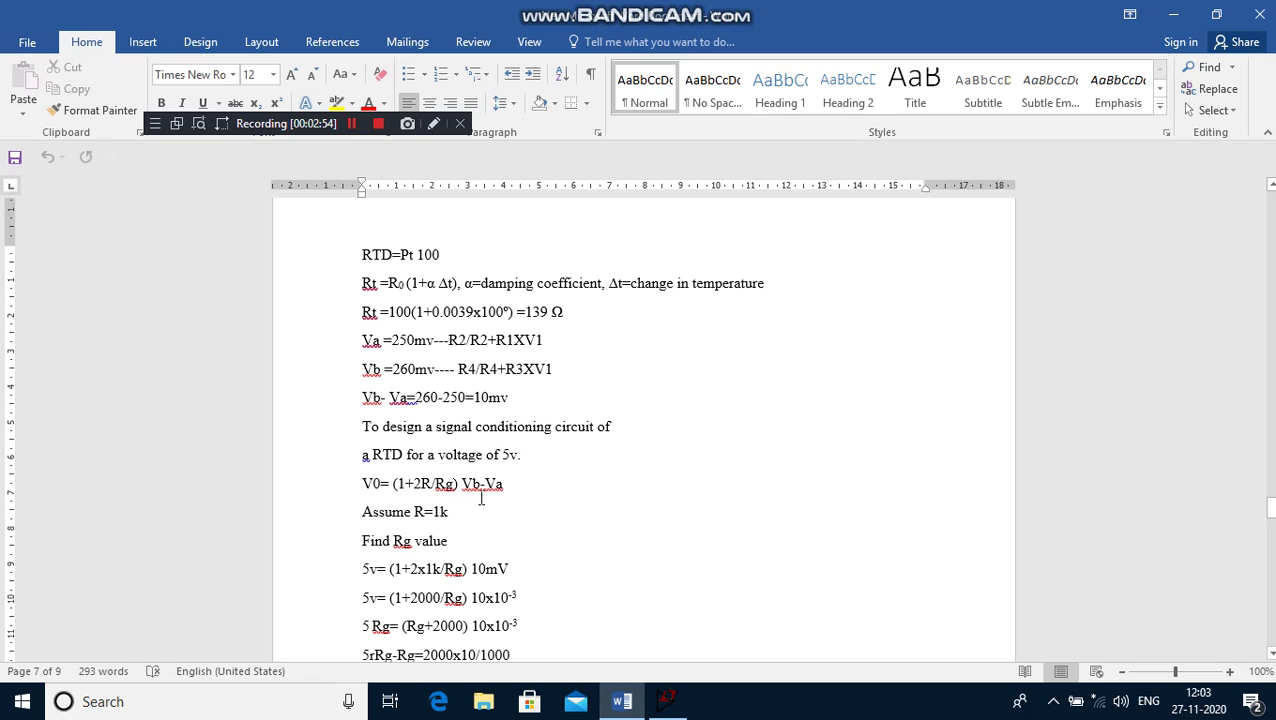
pyautogui.moveTo(504, 484); pyautogui.dragTo(461, 484)
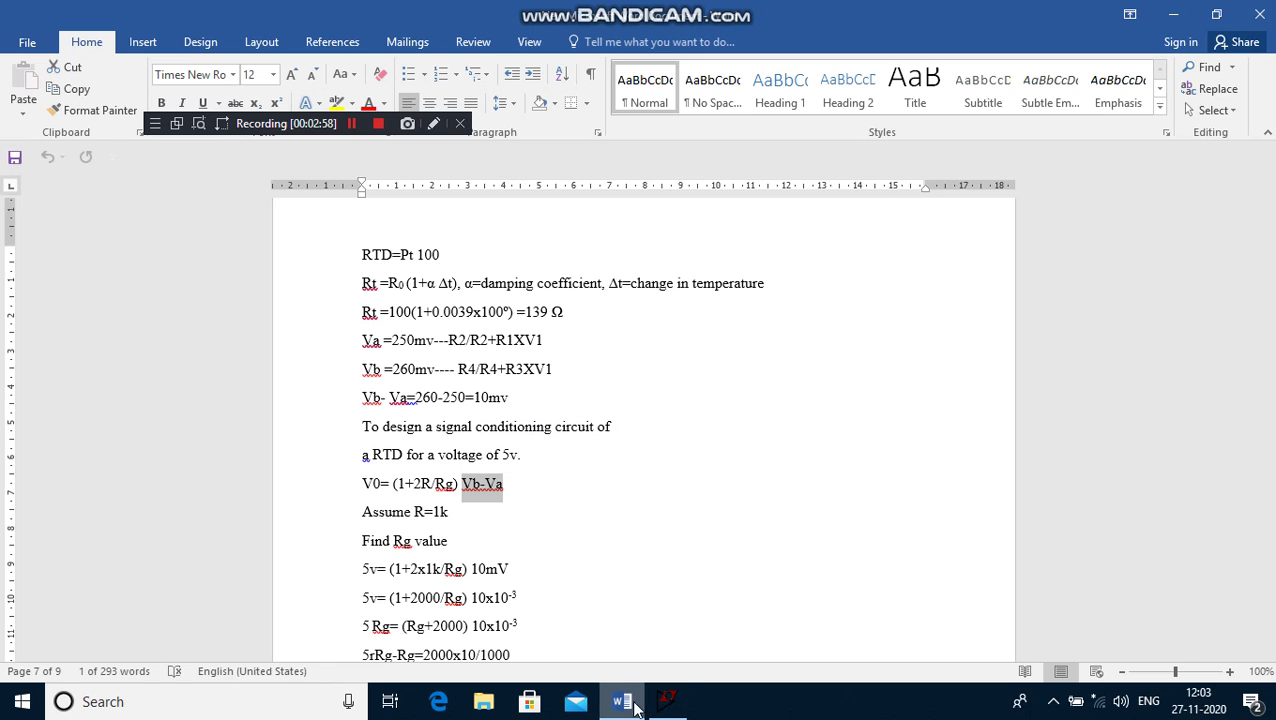
pyautogui.click(665, 701)
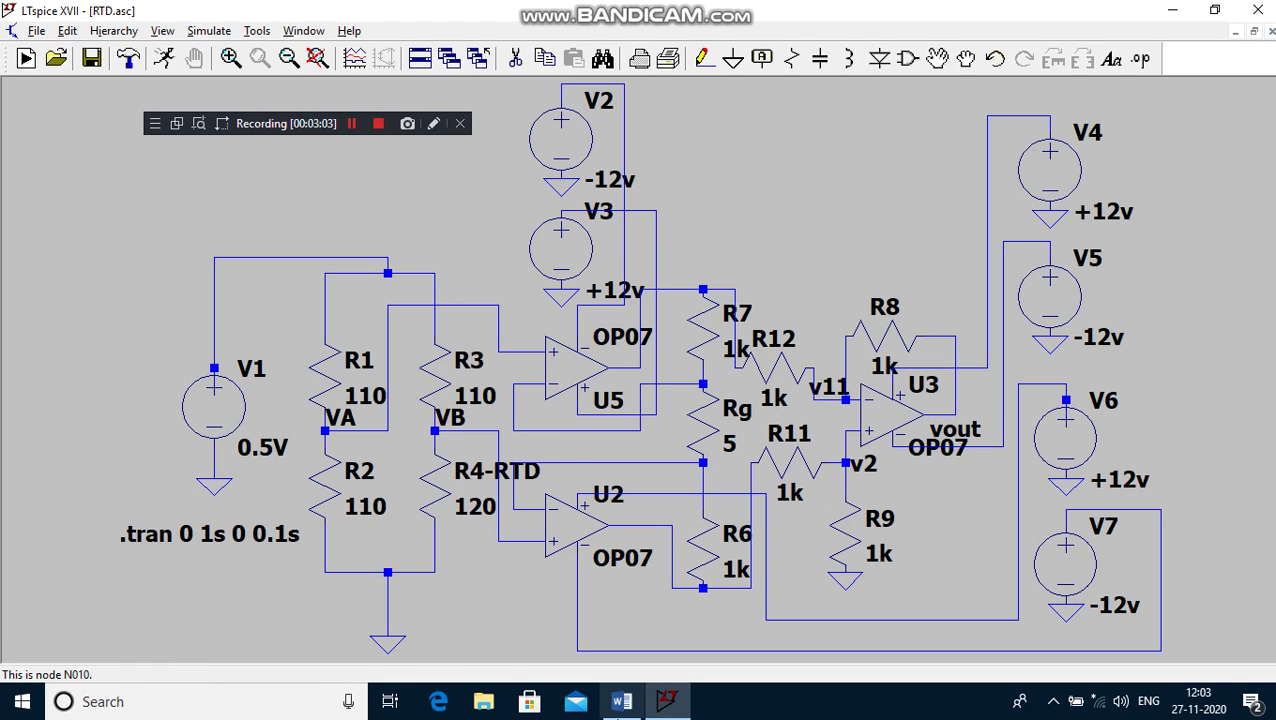
pyautogui.click(621, 701)
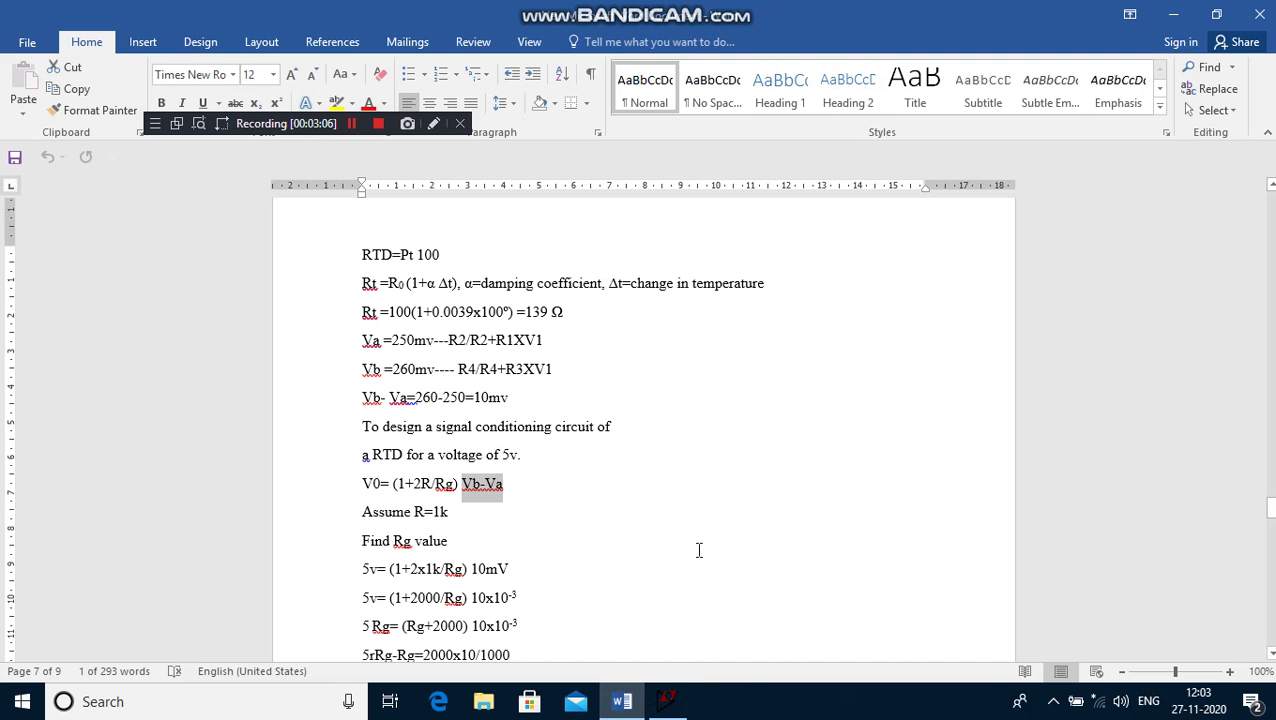
pyautogui.scroll(-2, 699, 553)
pyautogui.scroll(-1, 699, 550)
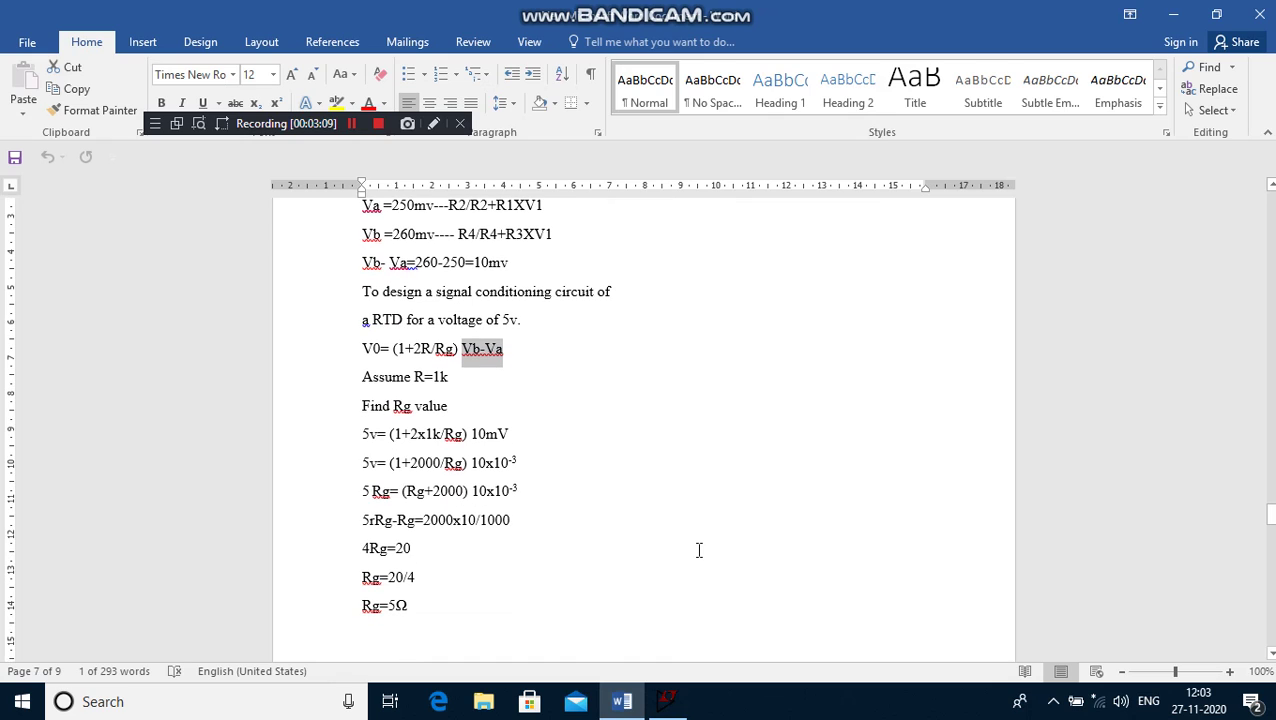
pyautogui.click(466, 376)
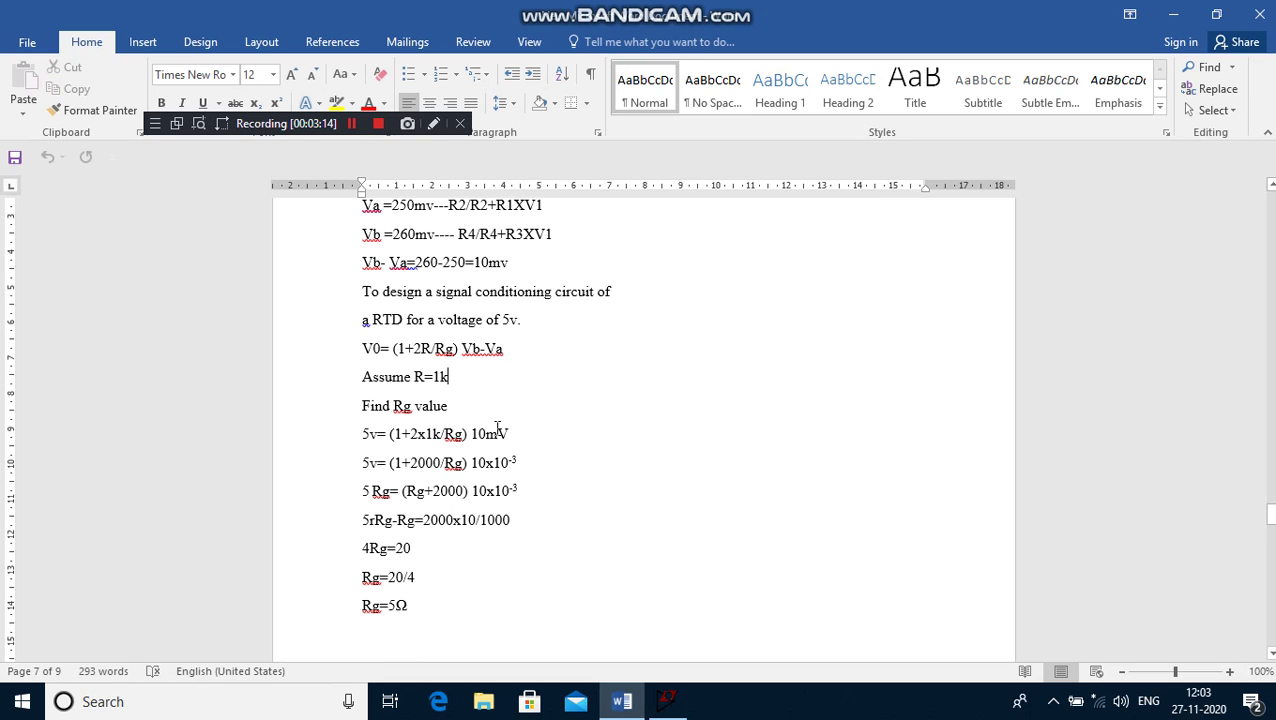
pyautogui.click(421, 607)
# In LTspice, apply a transient simulation command with stop time 1s, data saving from 0 and maximum timestep 0.1s
pyautogui.click(664, 704)
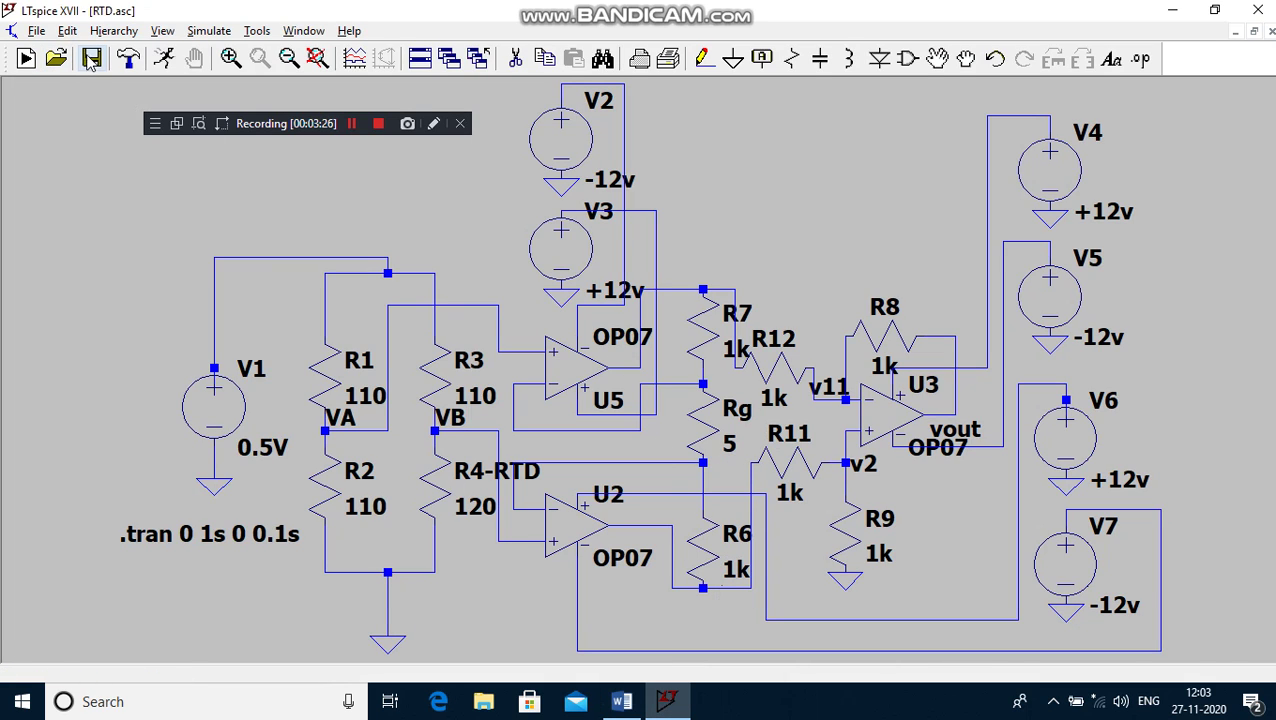
pyautogui.click(209, 31)
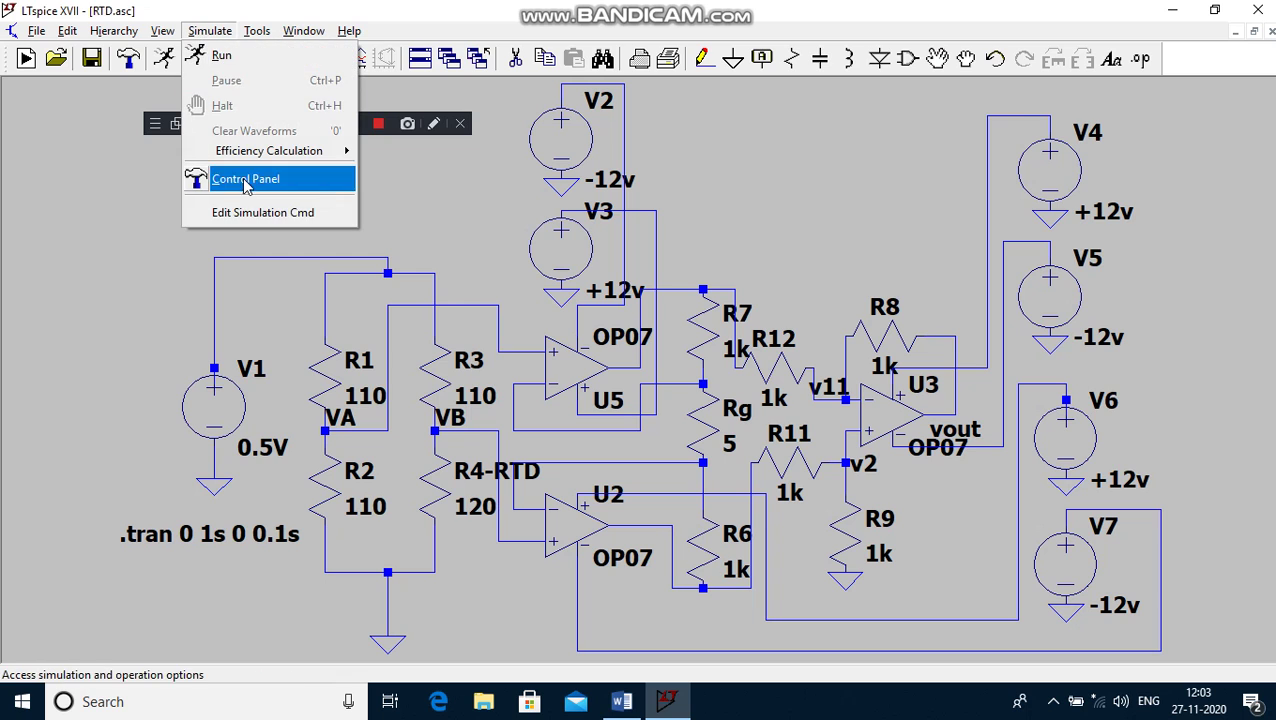
pyautogui.click(280, 222)
pyautogui.moveTo(752, 180); pyautogui.dragTo(1045, 146)
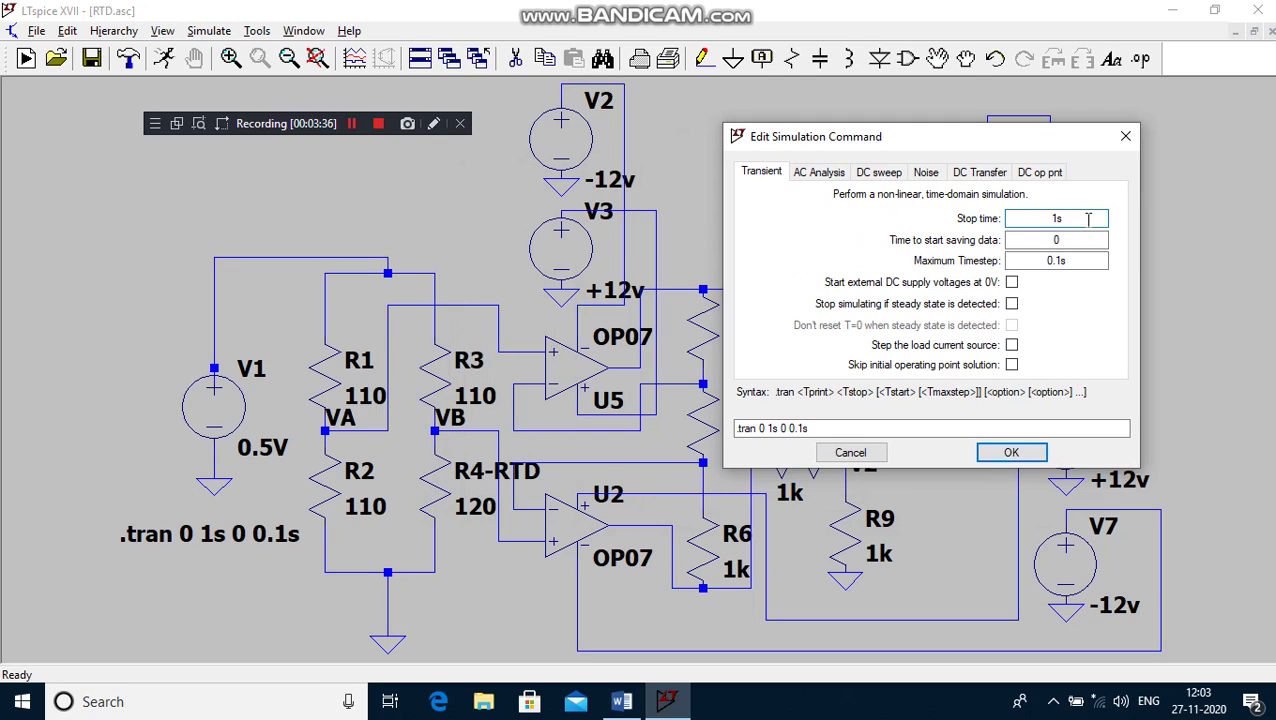
pyautogui.click(1058, 240)
pyautogui.write('0')
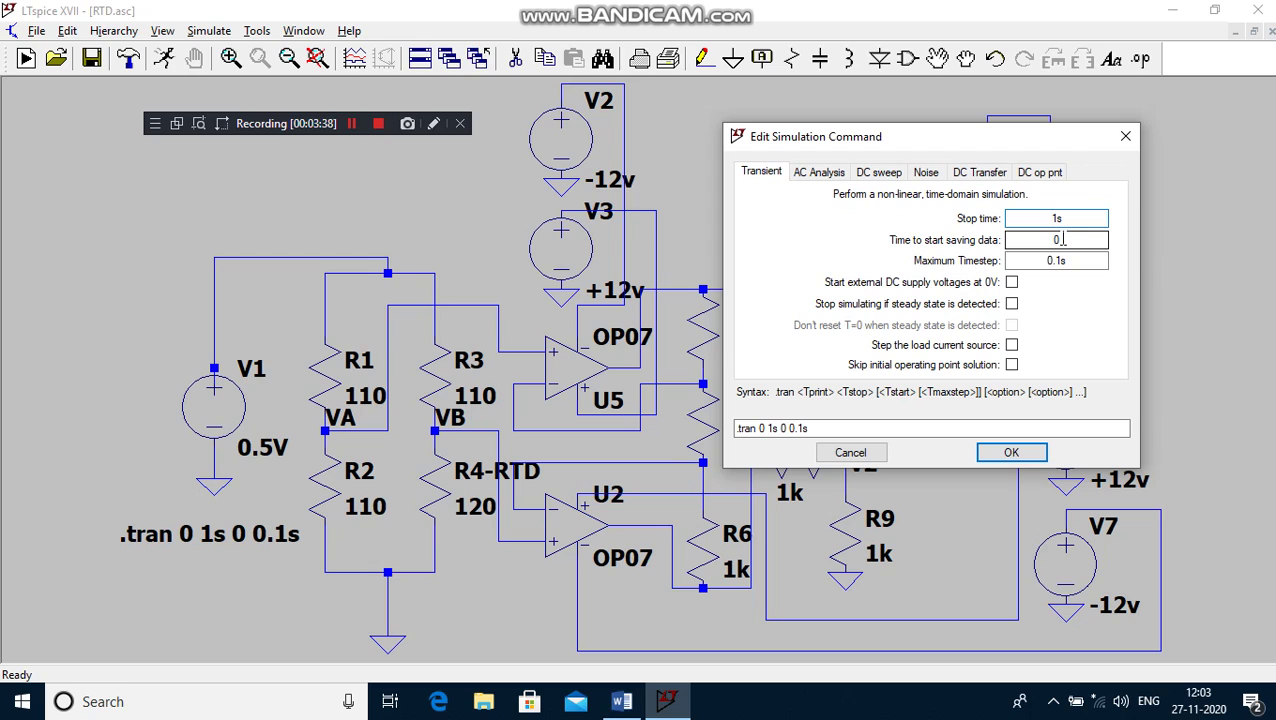
pyautogui.click(1070, 242)
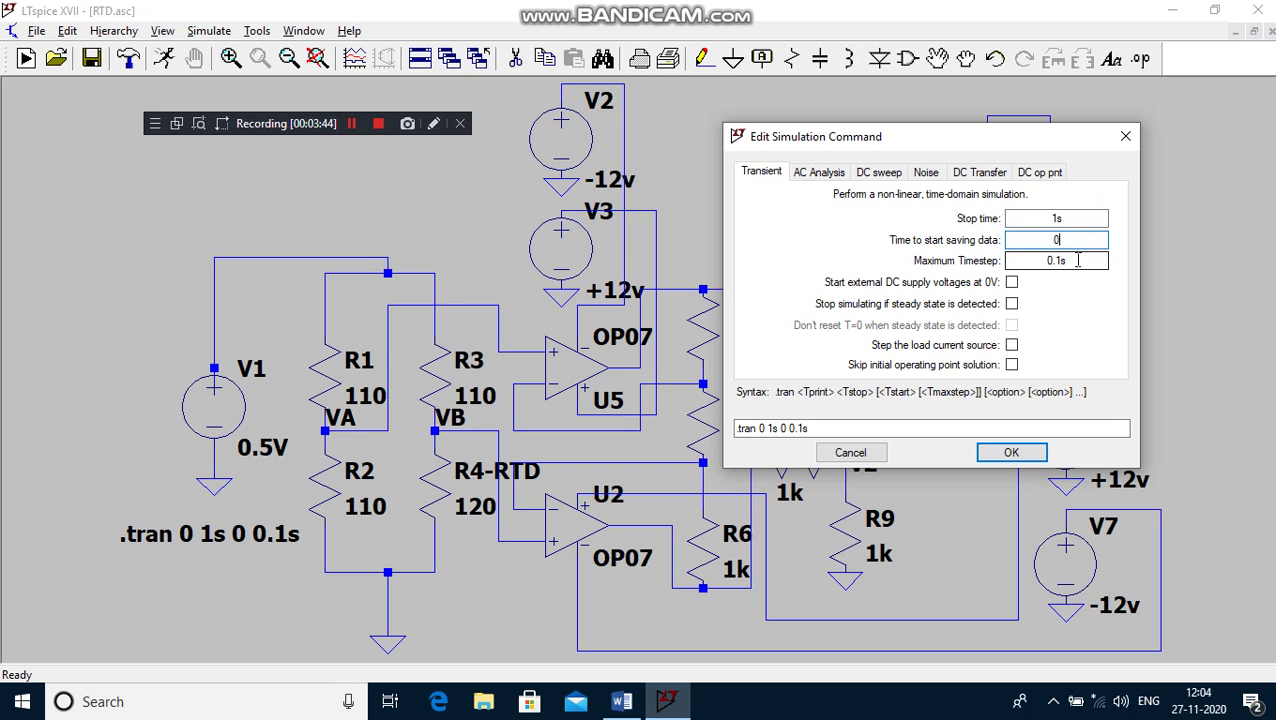
pyautogui.click(1011, 452)
# Run the simulation and tile the schematic and waveform windows vertically
pyautogui.click(208, 31)
pyautogui.click(218, 55)
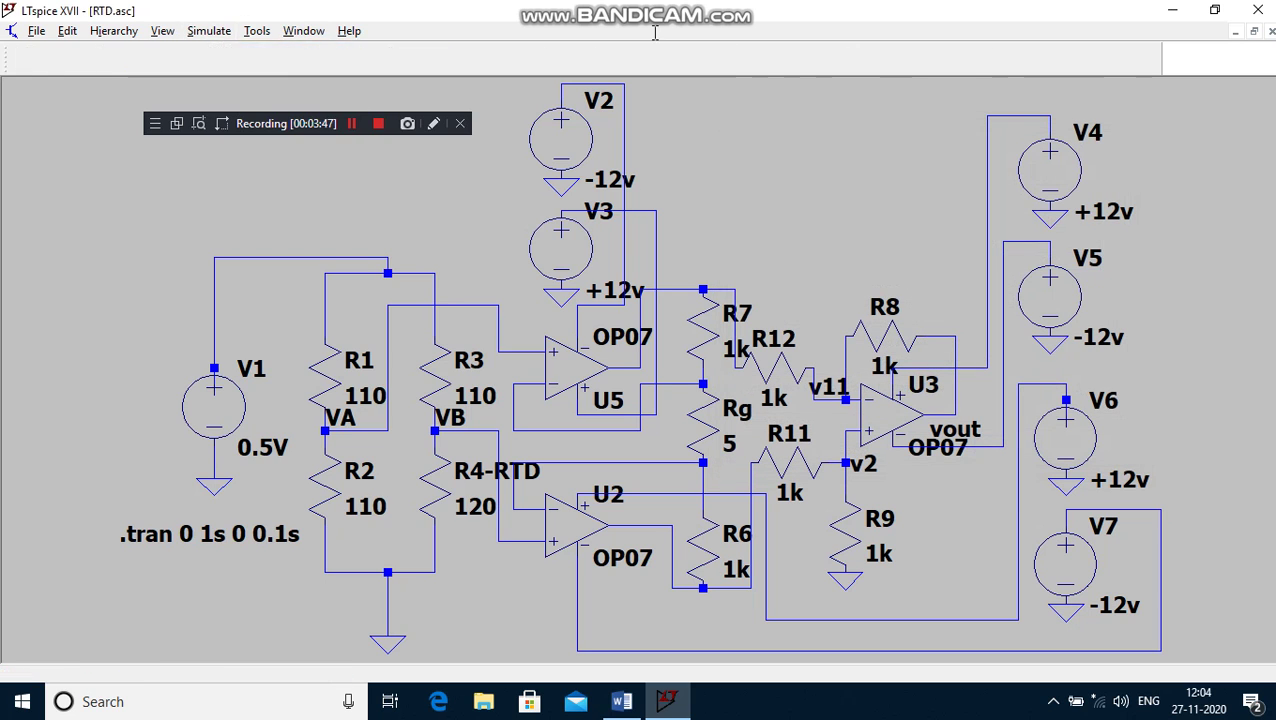
pyautogui.click(272, 31)
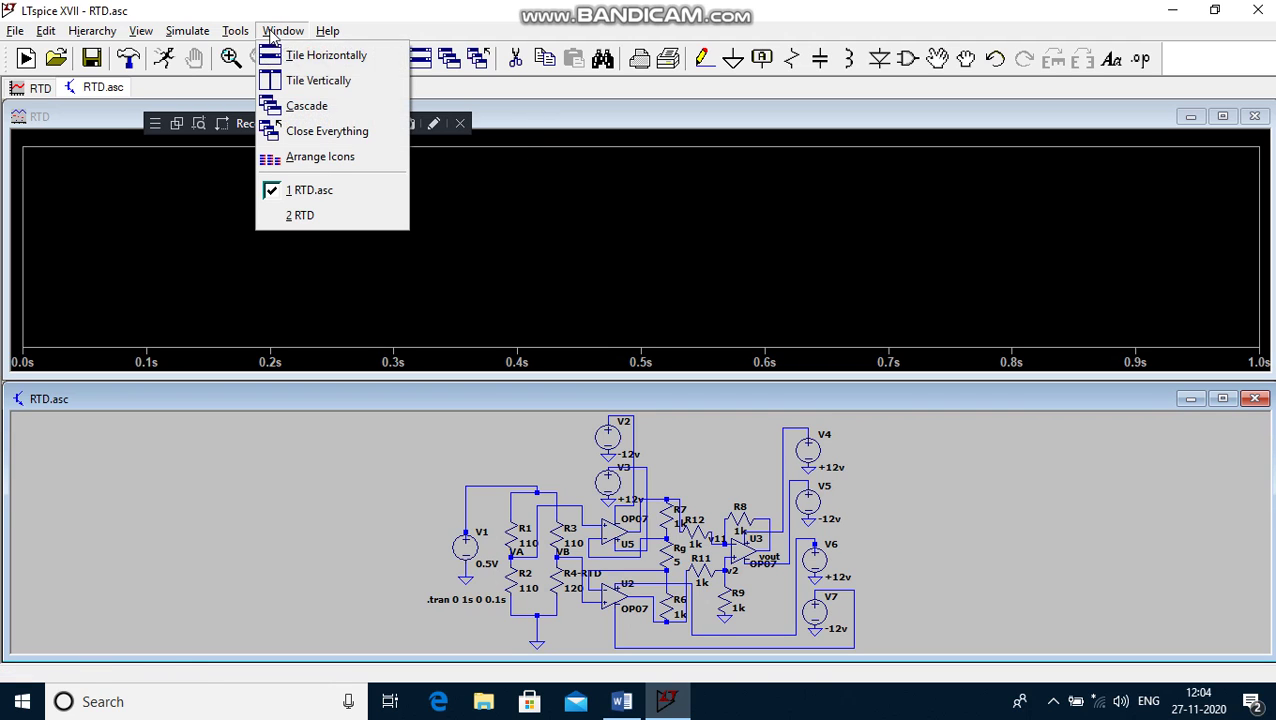
pyautogui.click(322, 82)
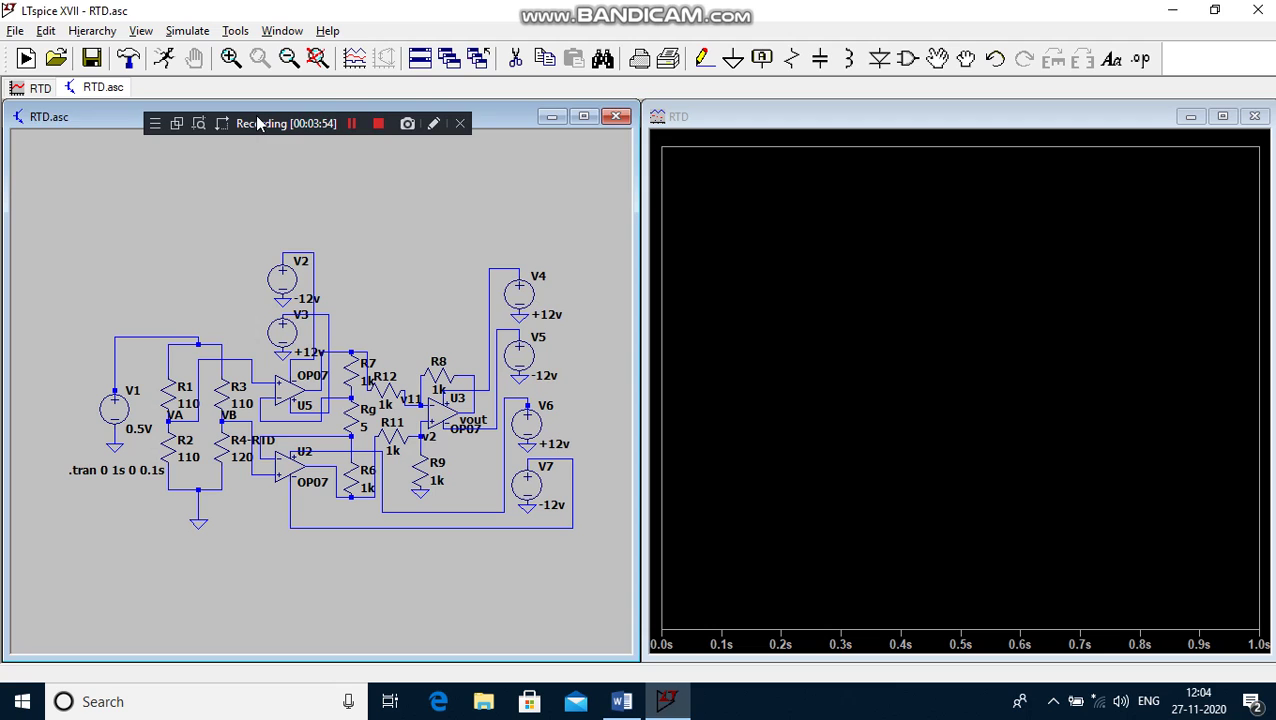
pyautogui.moveTo(257, 122); pyautogui.dragTo(176, 169)
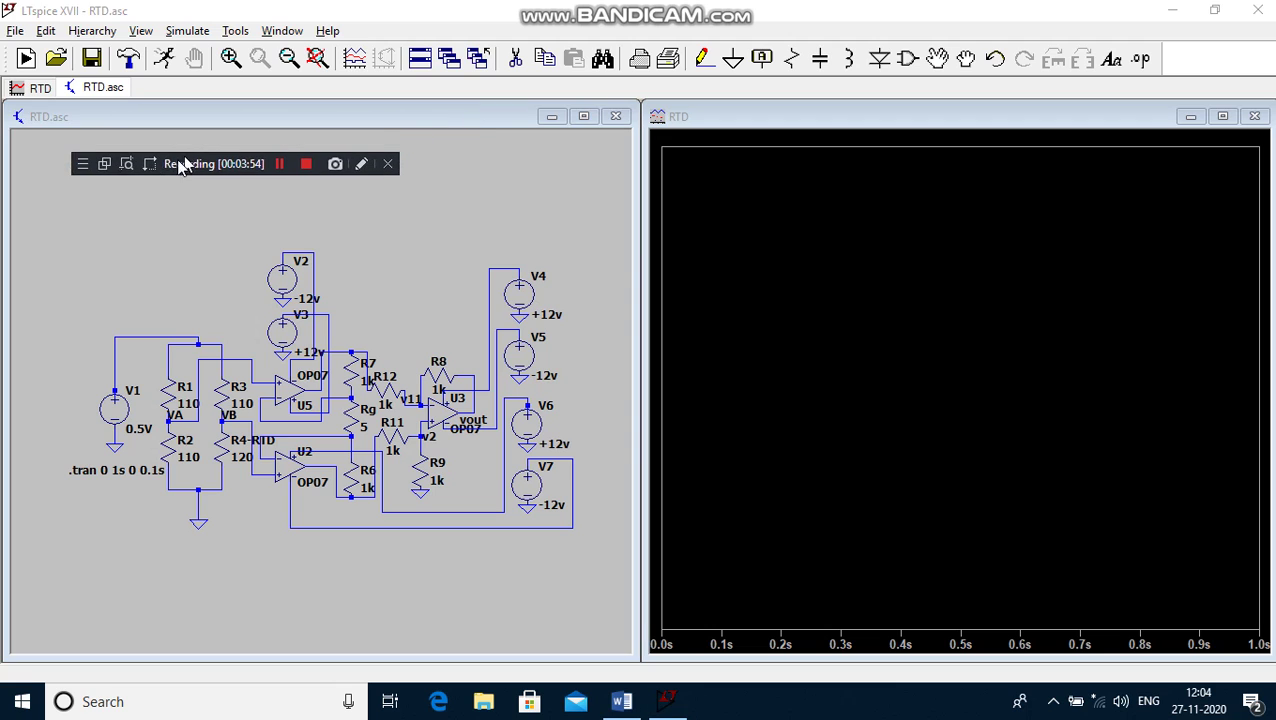
# Plot the voltage at node VA, compare it with the Va value in the Word notes, and read the trace with a cursor
pyautogui.click(228, 348)
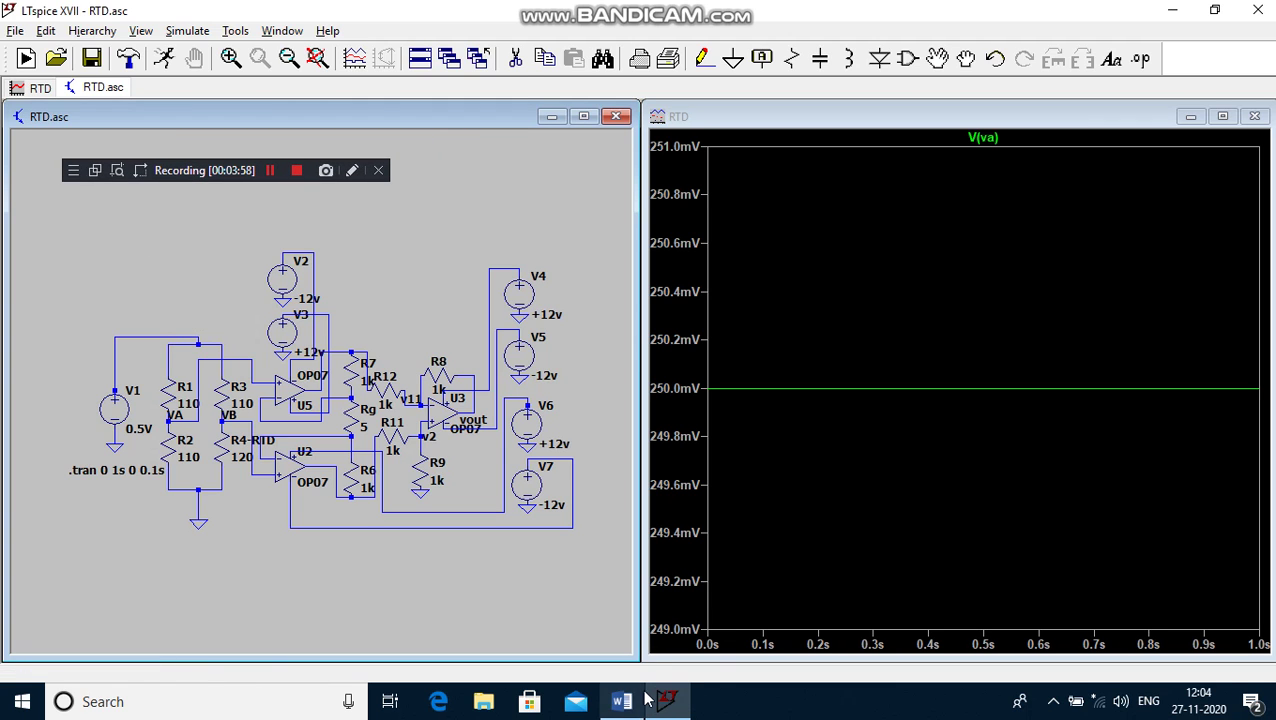
pyautogui.click(628, 700)
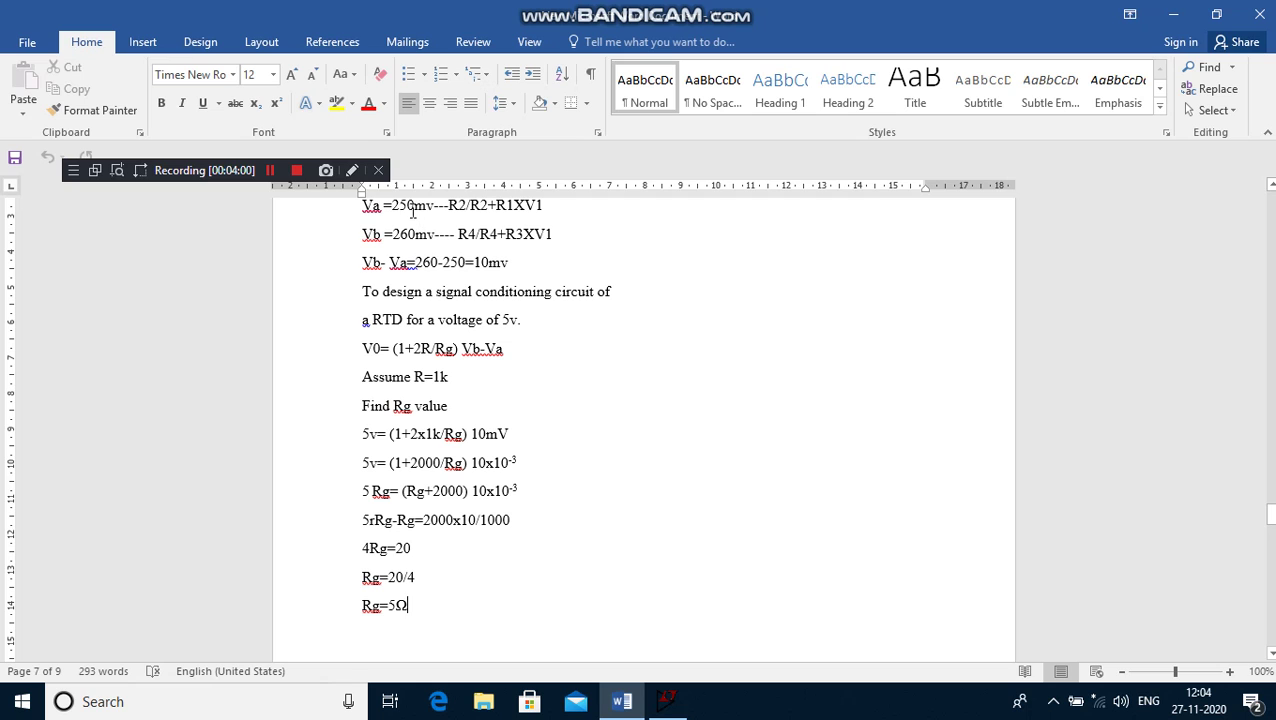
pyautogui.click(666, 701)
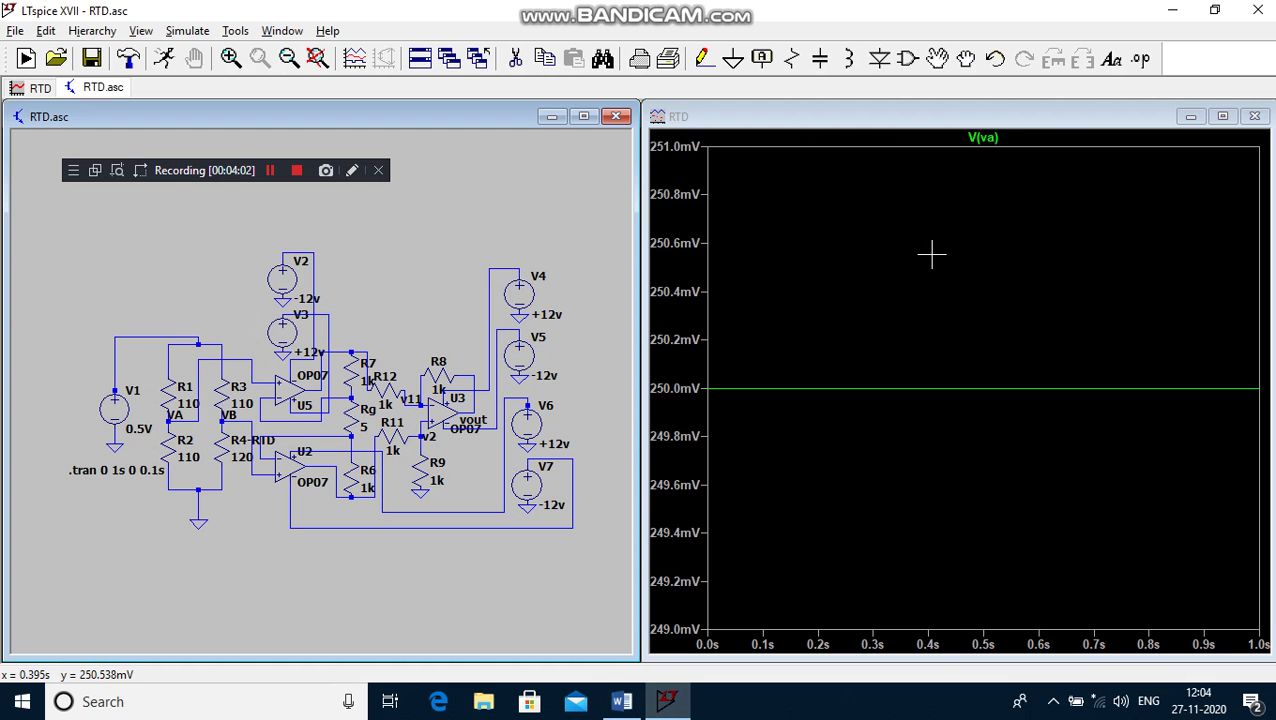
pyautogui.click(983, 137)
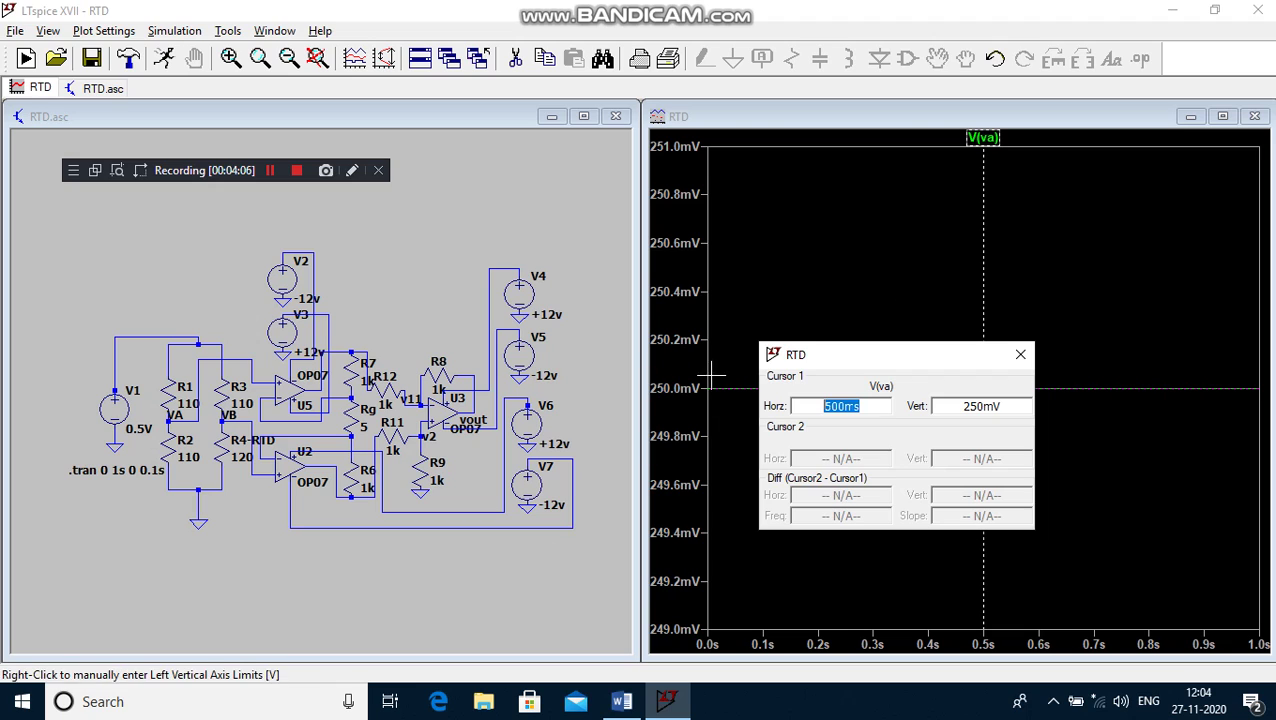
pyautogui.click(1020, 354)
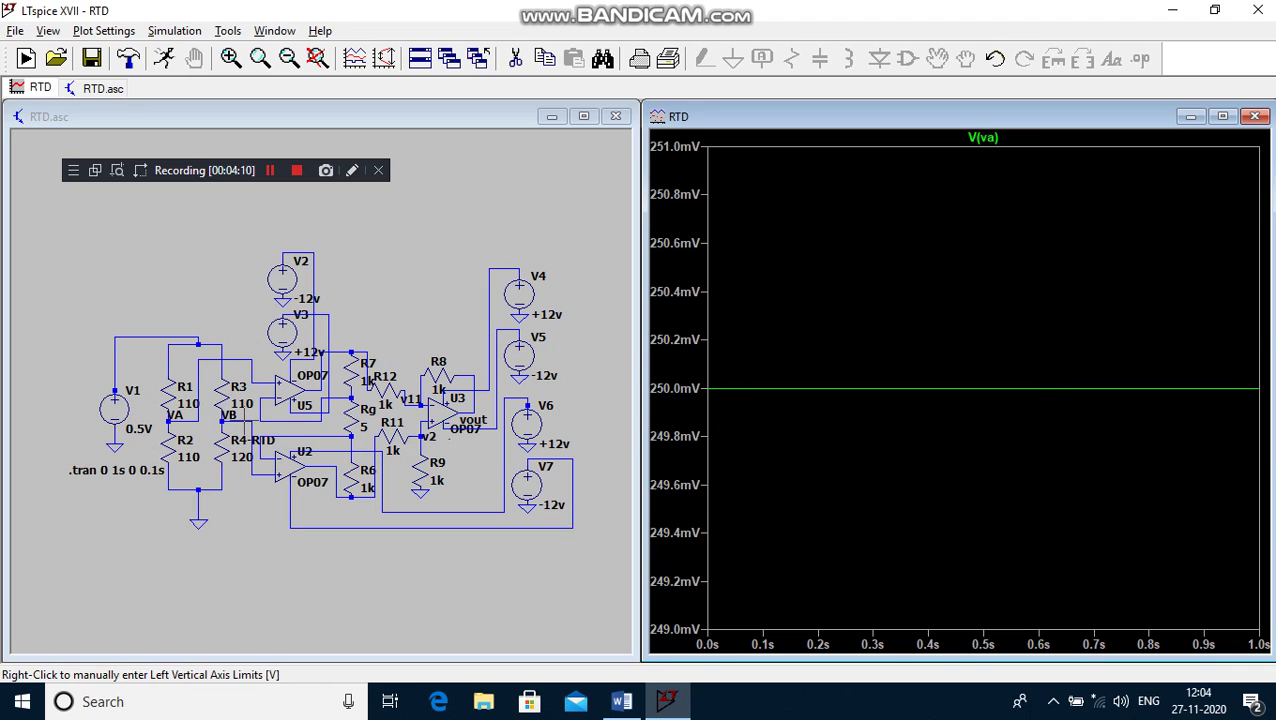
# Add the node VB voltage to the plot, check the Vb calculation in the Word notes, and read the trace with a cursor
pyautogui.click(248, 418)
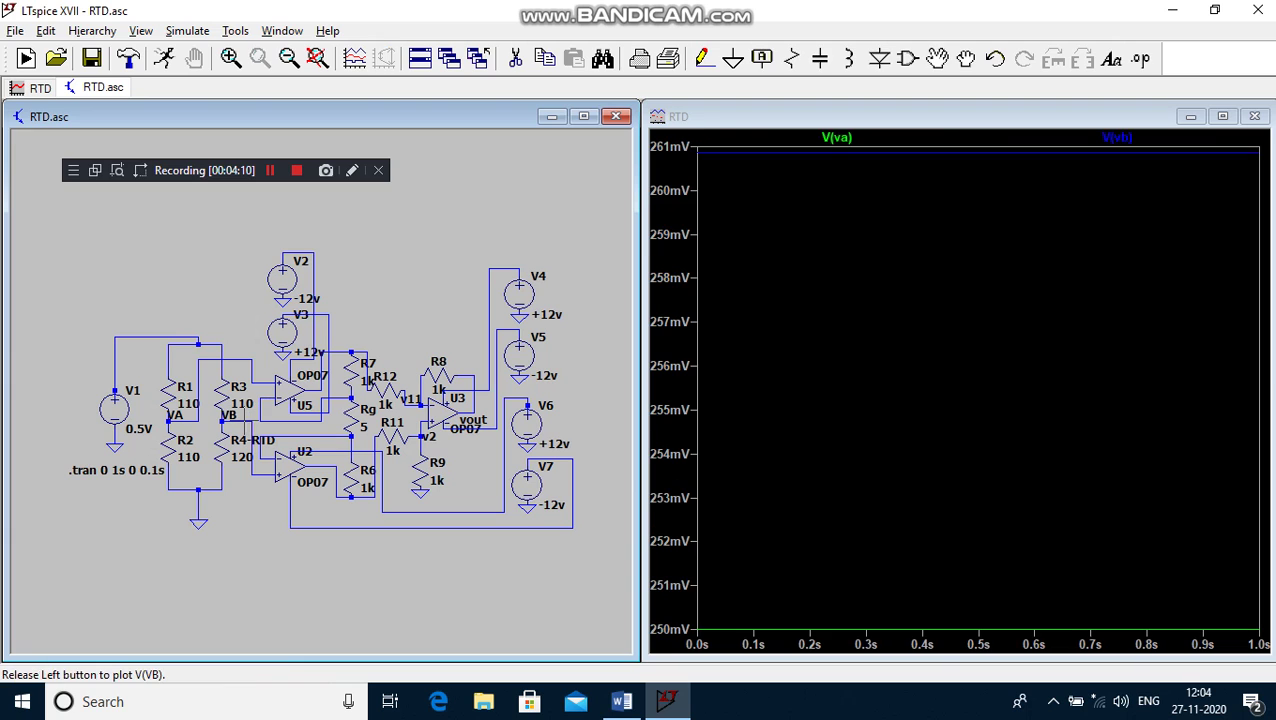
pyautogui.click(622, 704)
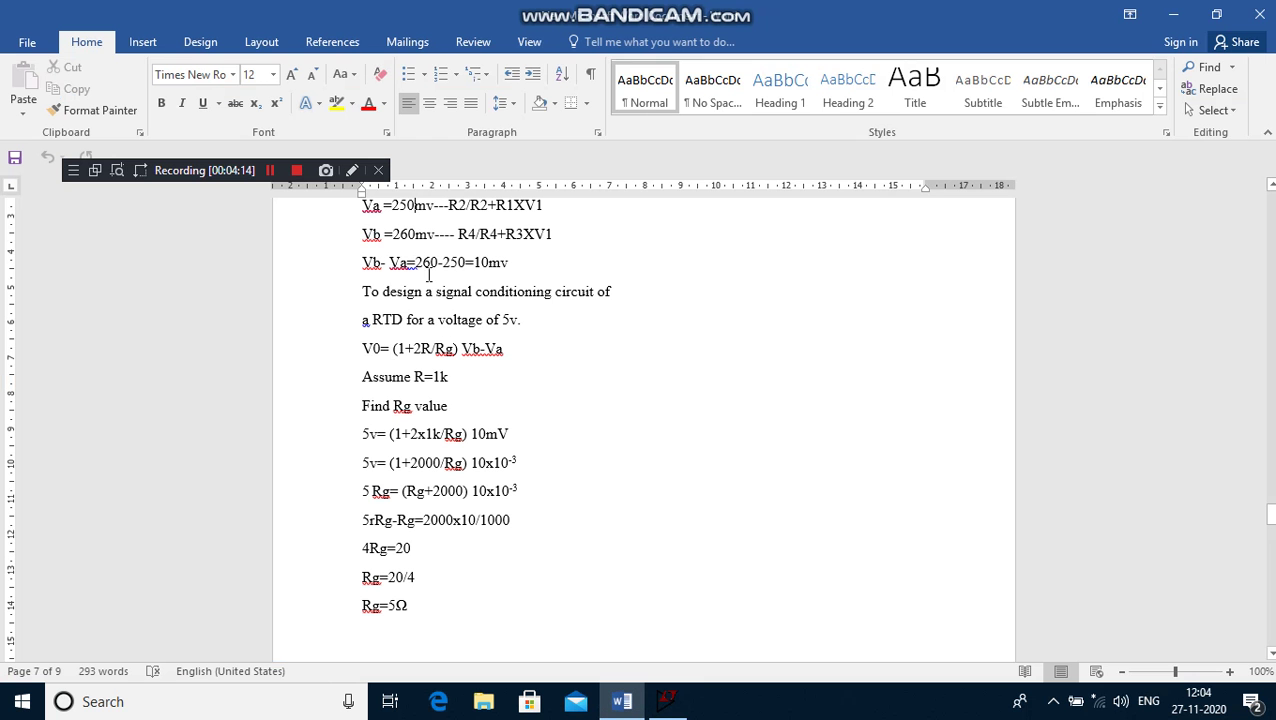
pyautogui.click(667, 701)
pyautogui.click(1120, 138)
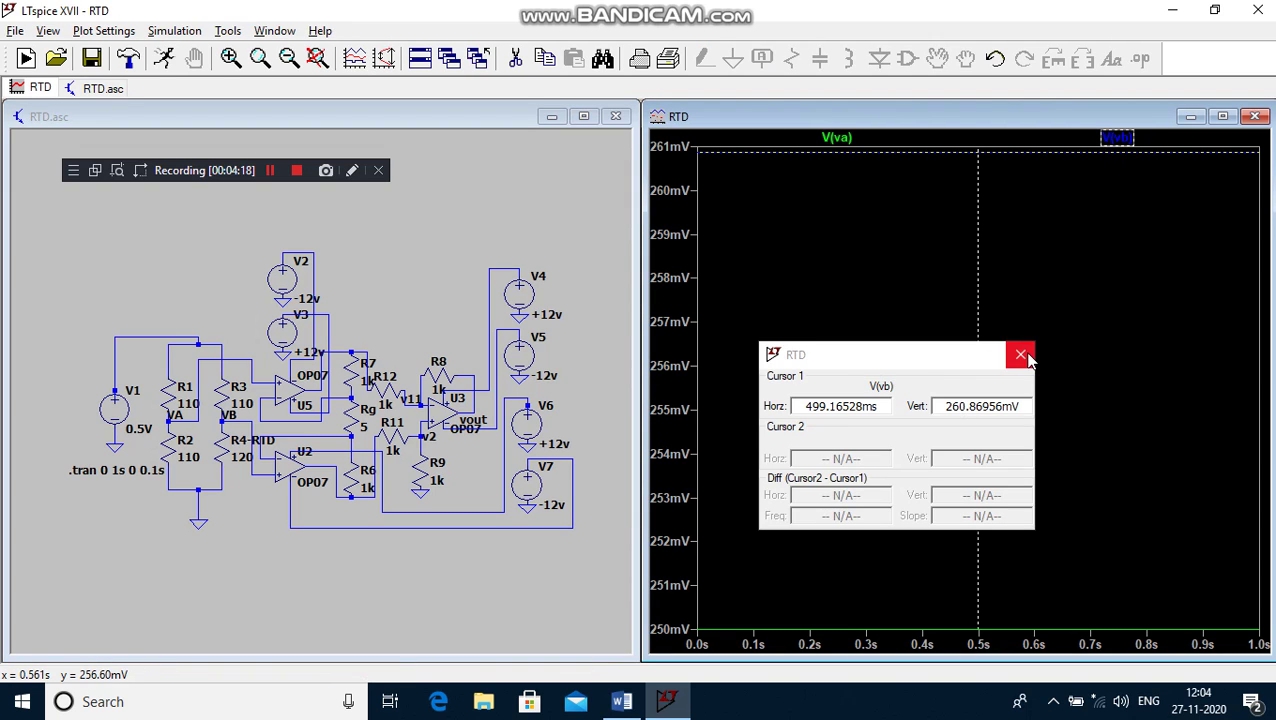
pyautogui.click(1021, 355)
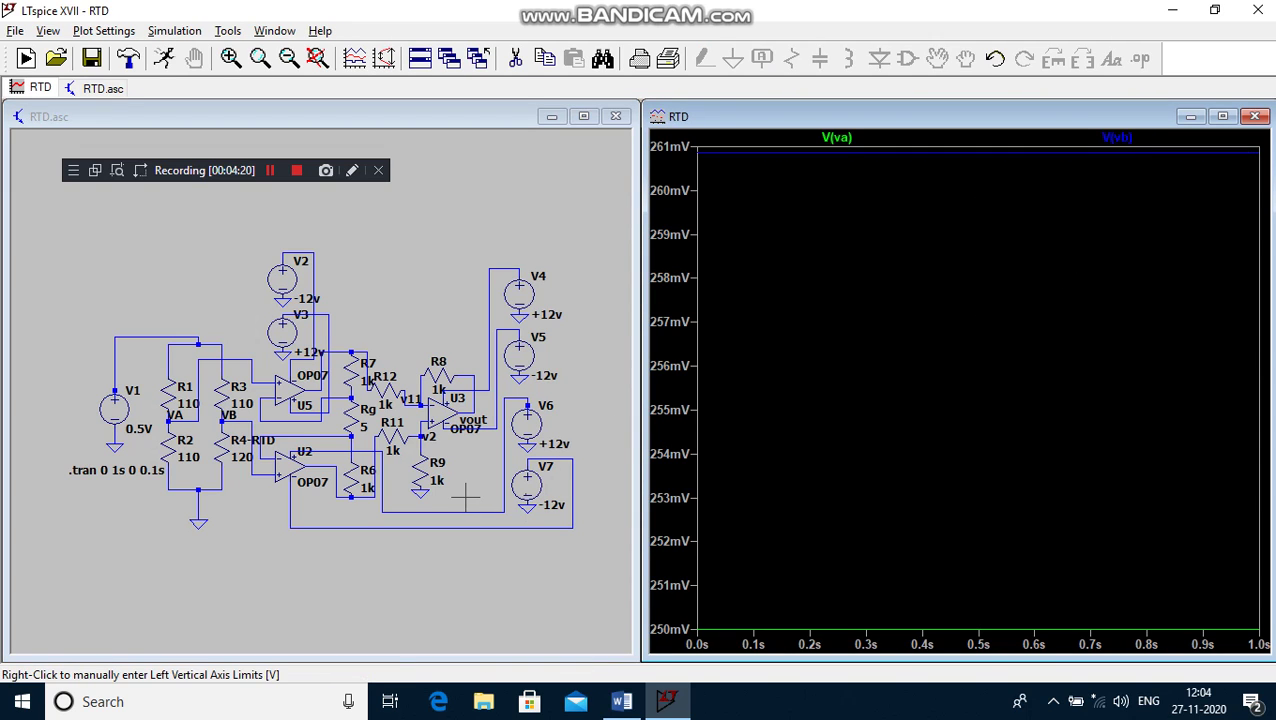
# Add the vout voltage to the plot, check the design target in the Word notes, and read the trace with a cursor
pyautogui.click(478, 400)
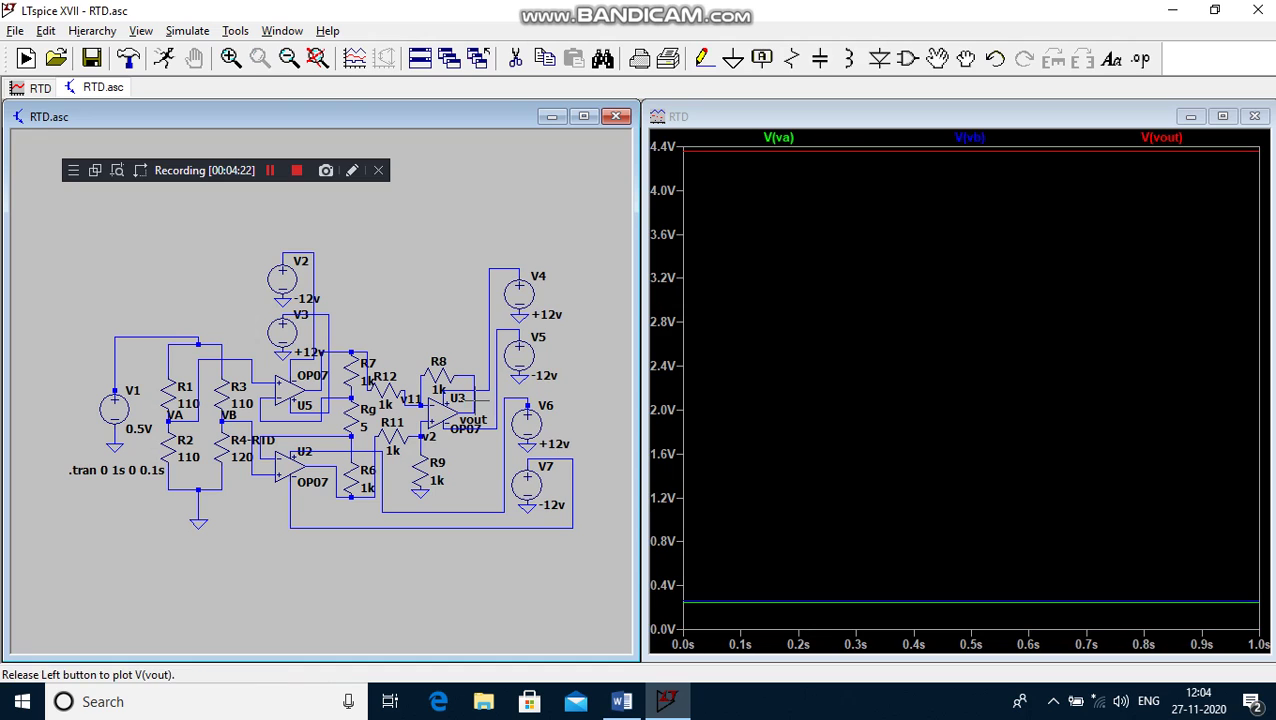
pyautogui.click(622, 702)
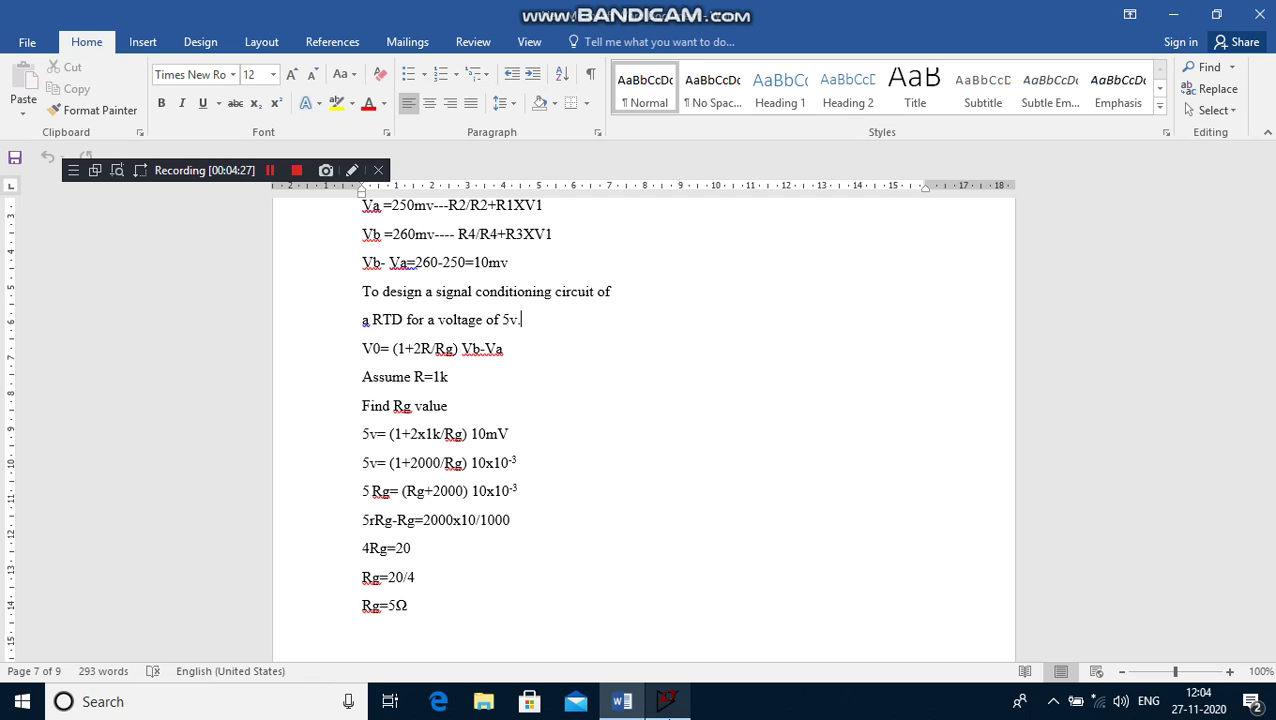
pyautogui.click(663, 708)
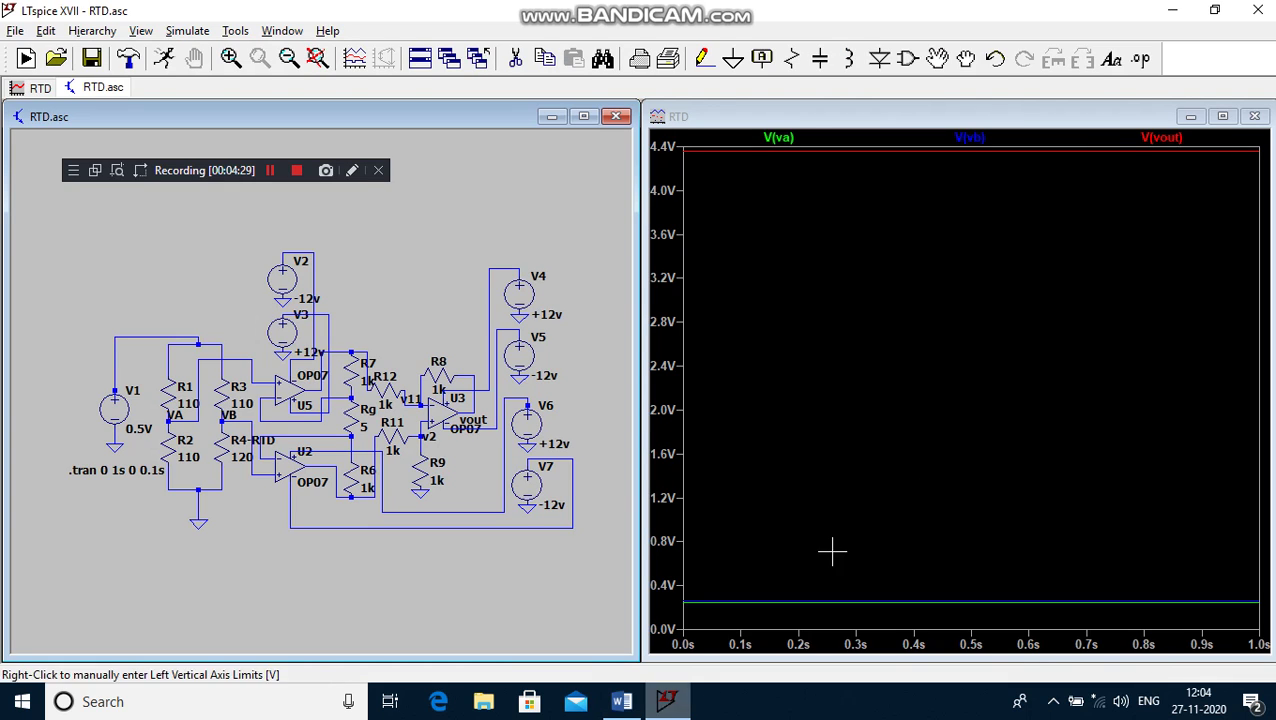
pyautogui.click(1163, 138)
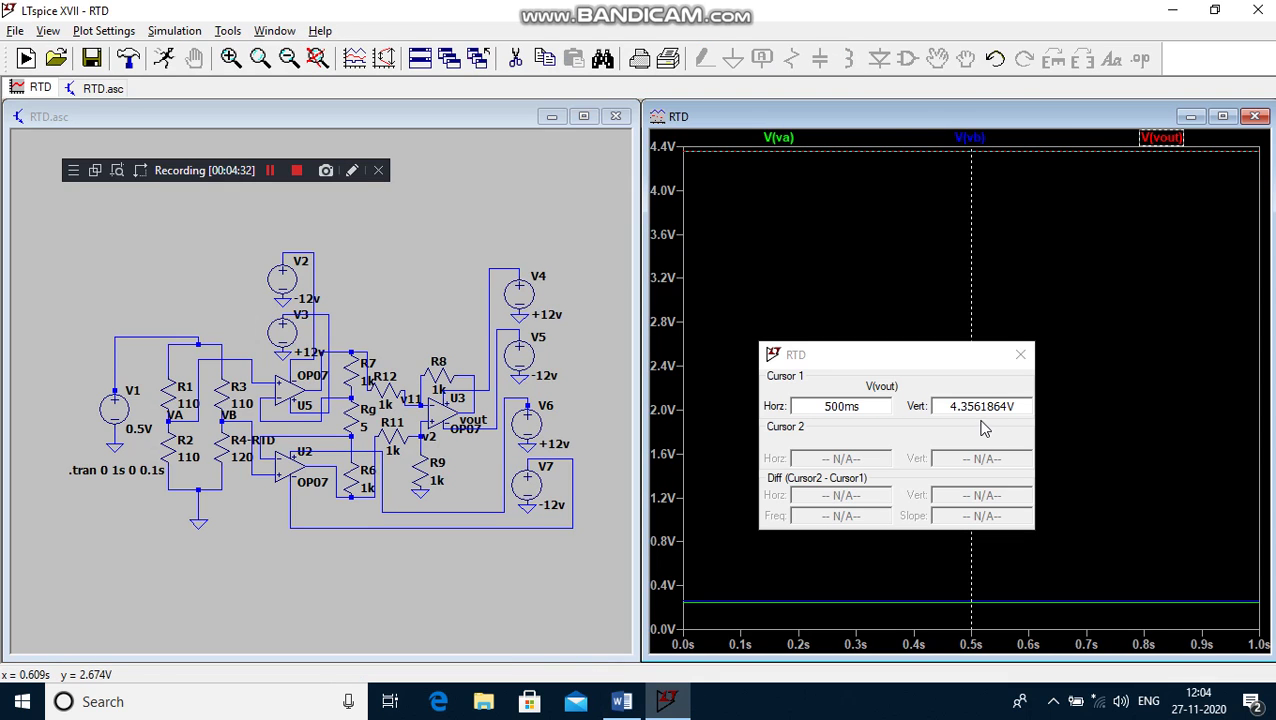
pyautogui.click(1020, 354)
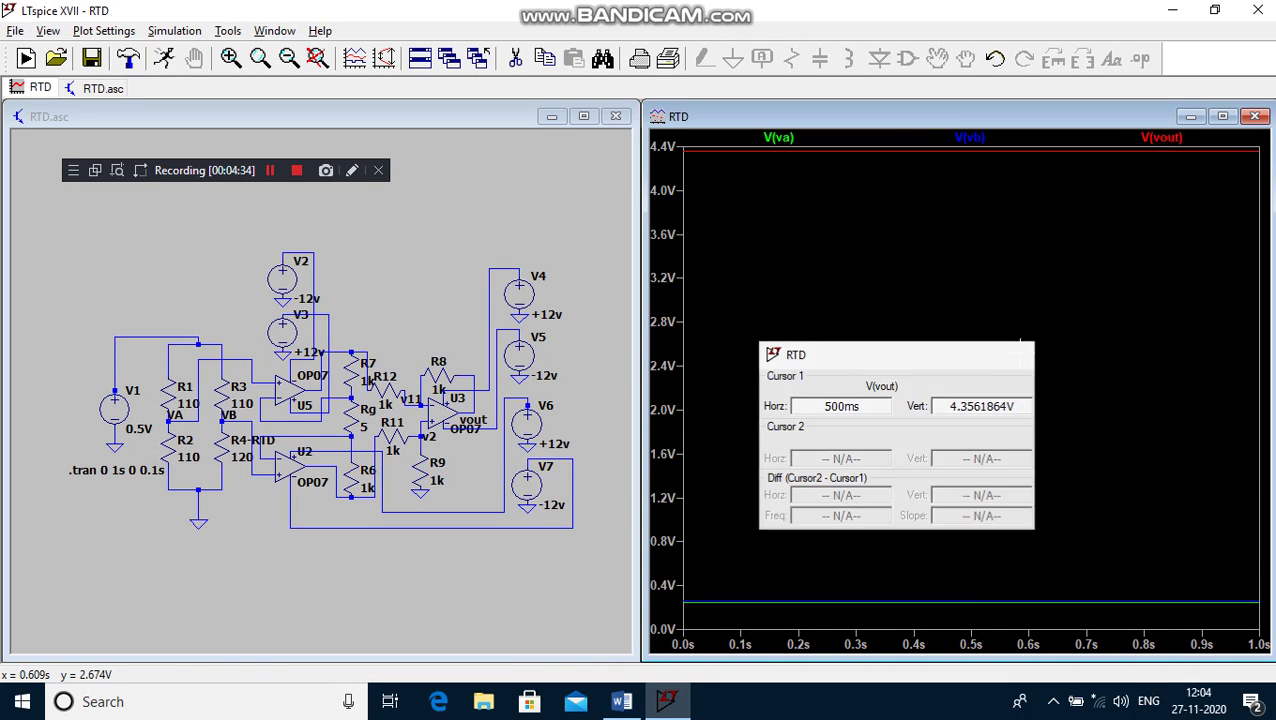